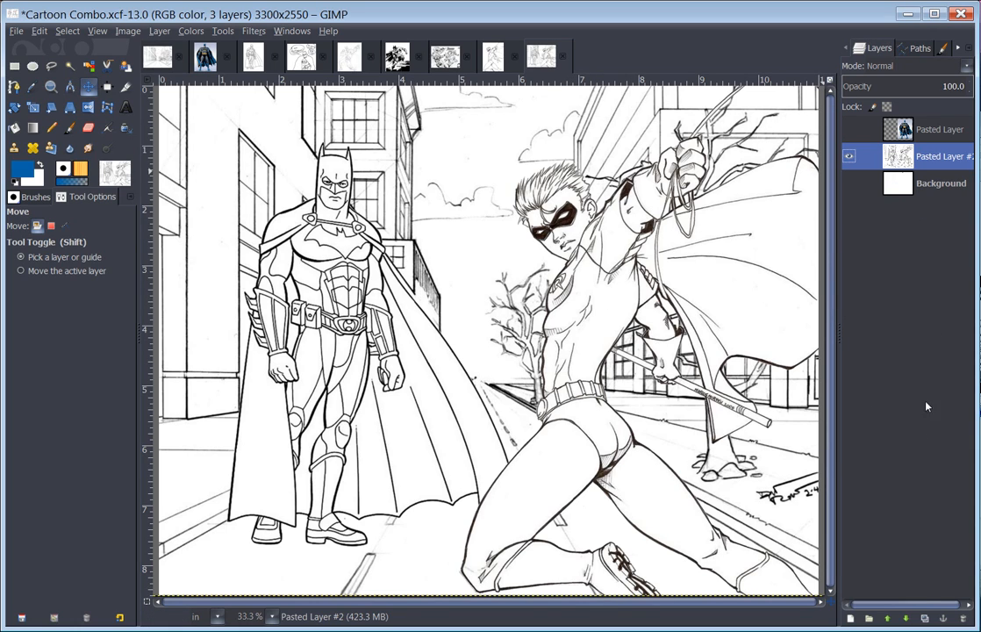
Step: Duplicate the line art layer twice and rename the uppermost copy LINES
click(927, 620)
click(927, 619)
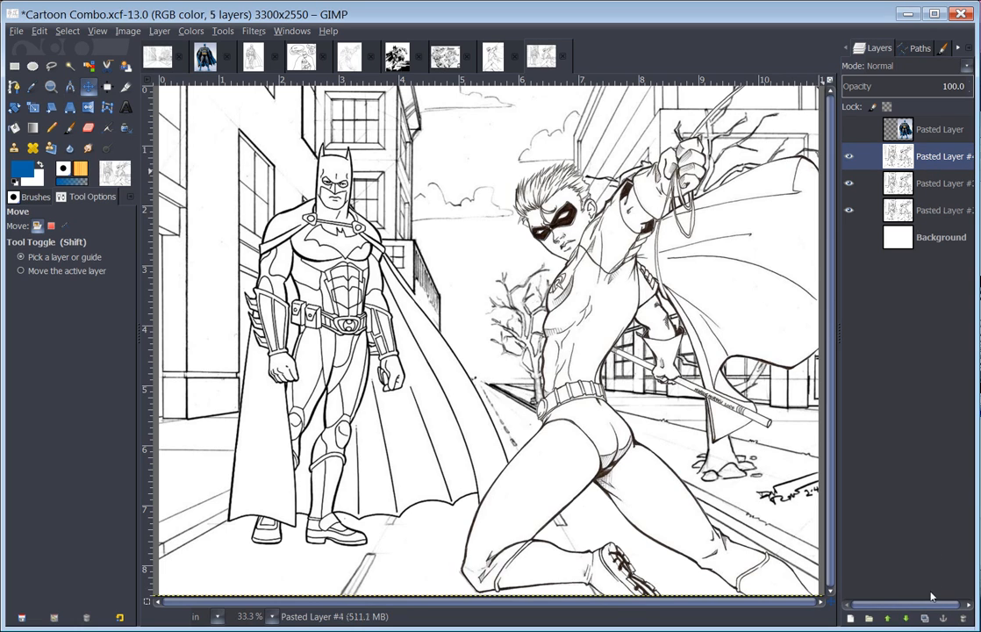
double_click(960, 167)
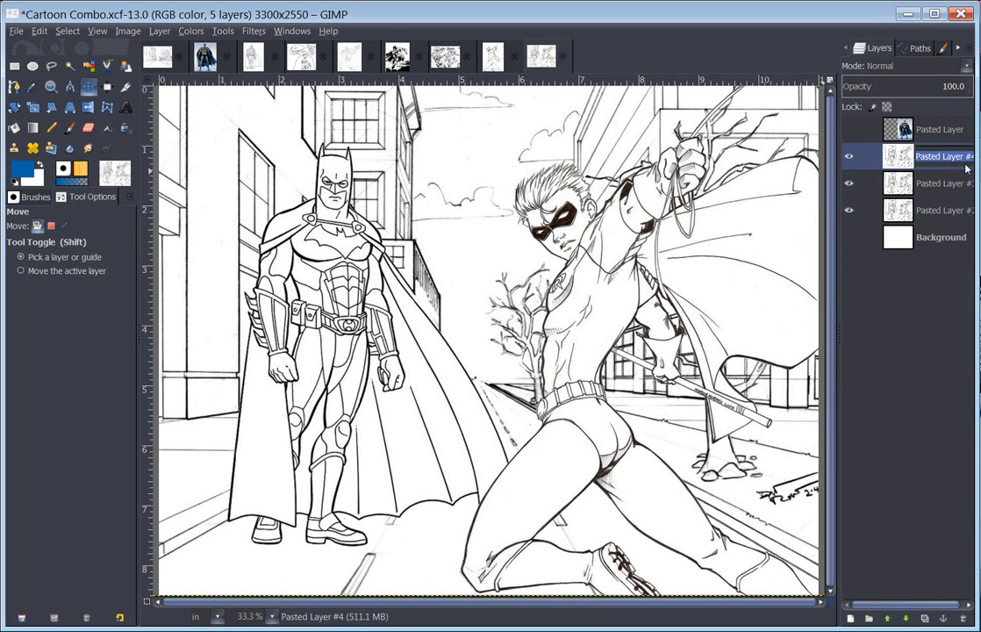
text(LINES)
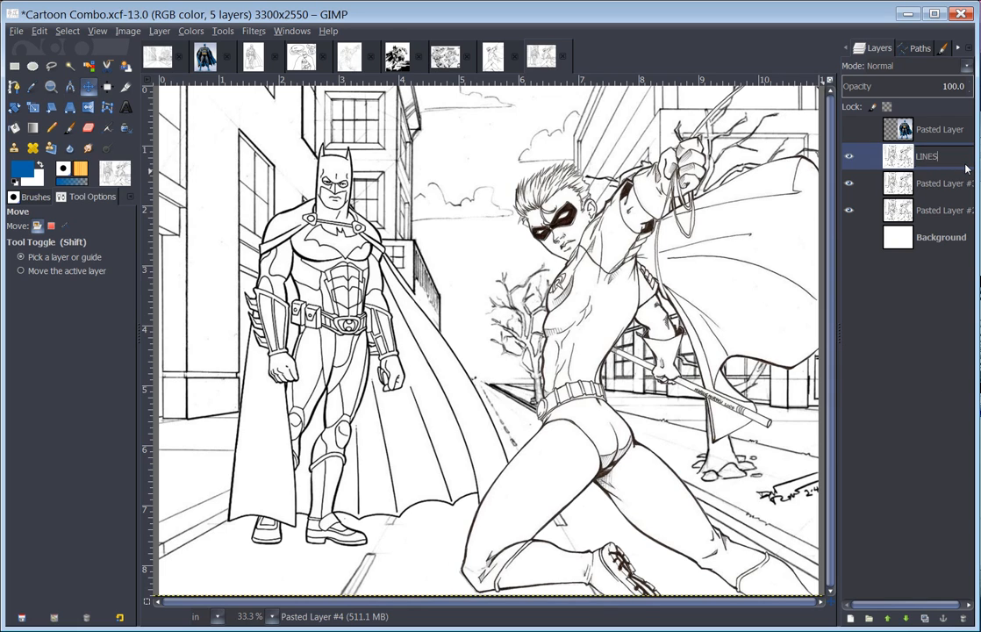
double_click(953, 193)
double_click(954, 158)
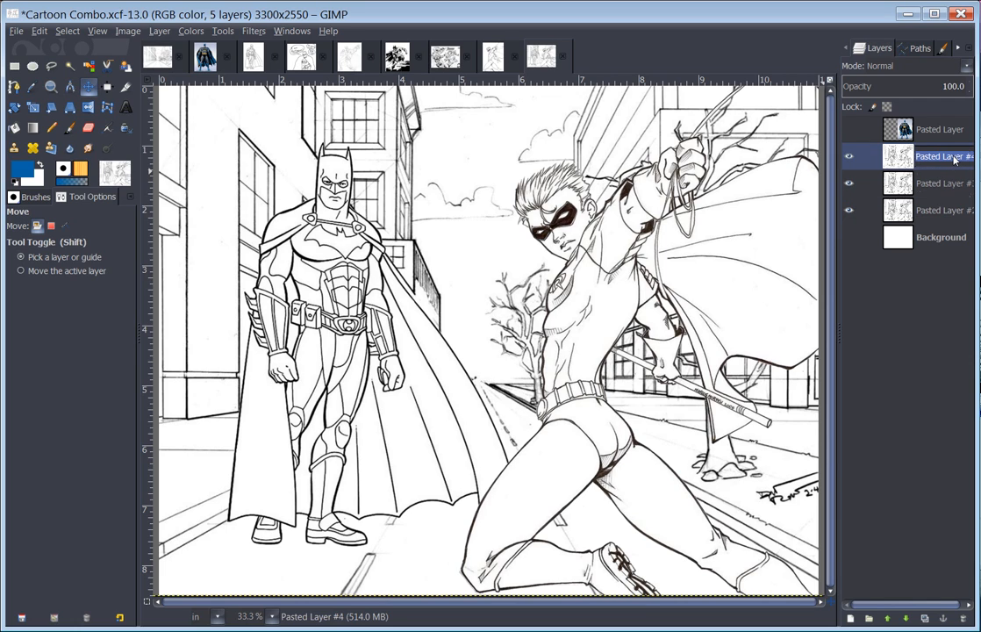
text(LINES)
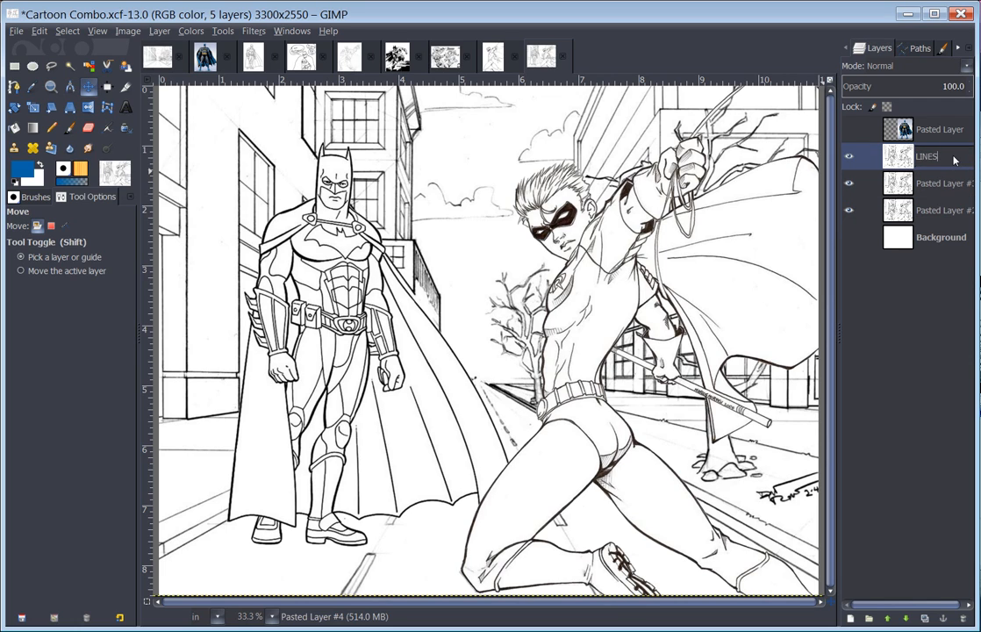
key(Return)
Step: Rename the middle line art copy COLOR and the original line art layer BACKUP
double_click(945, 183)
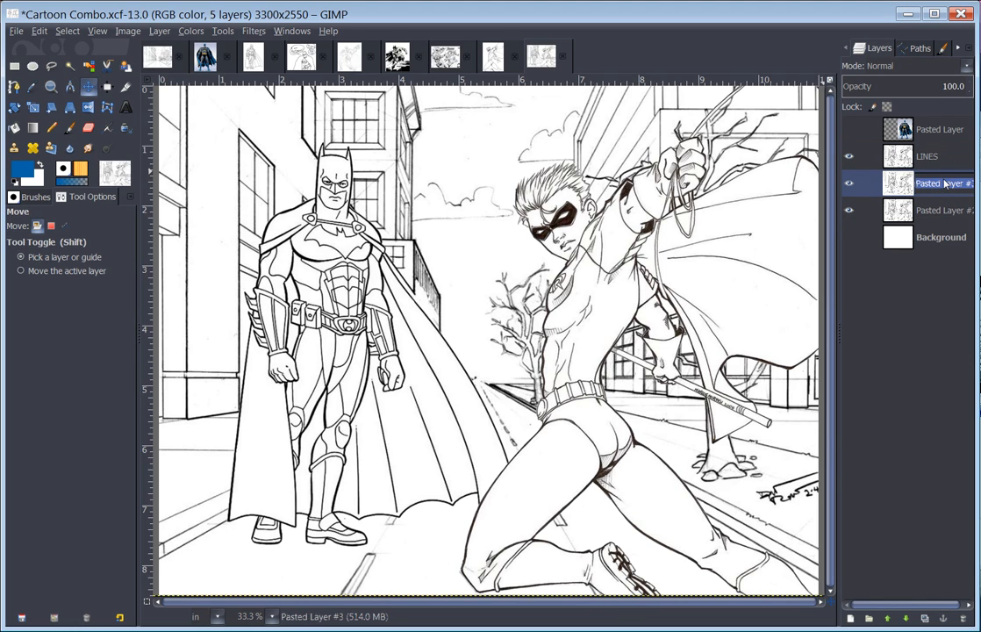
text(COLOR)
key(Return)
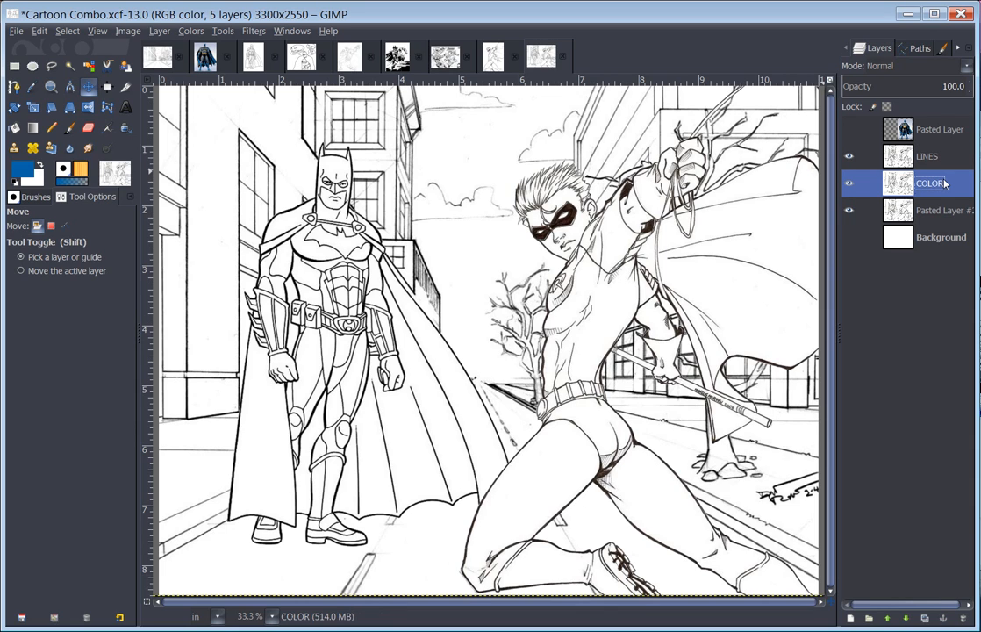
double_click(944, 212)
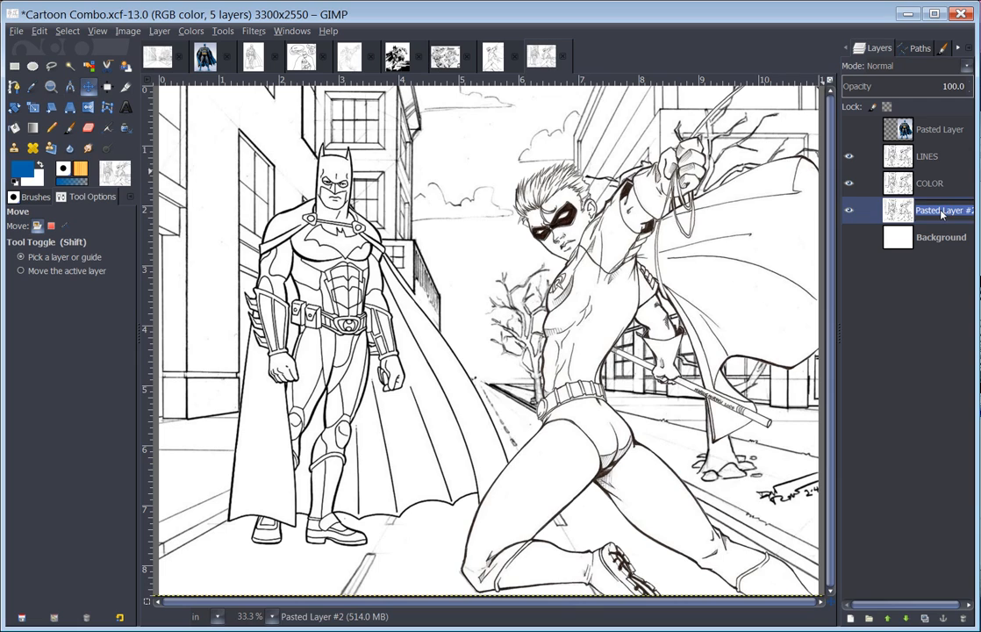
text(BACKUP)
key(Return)
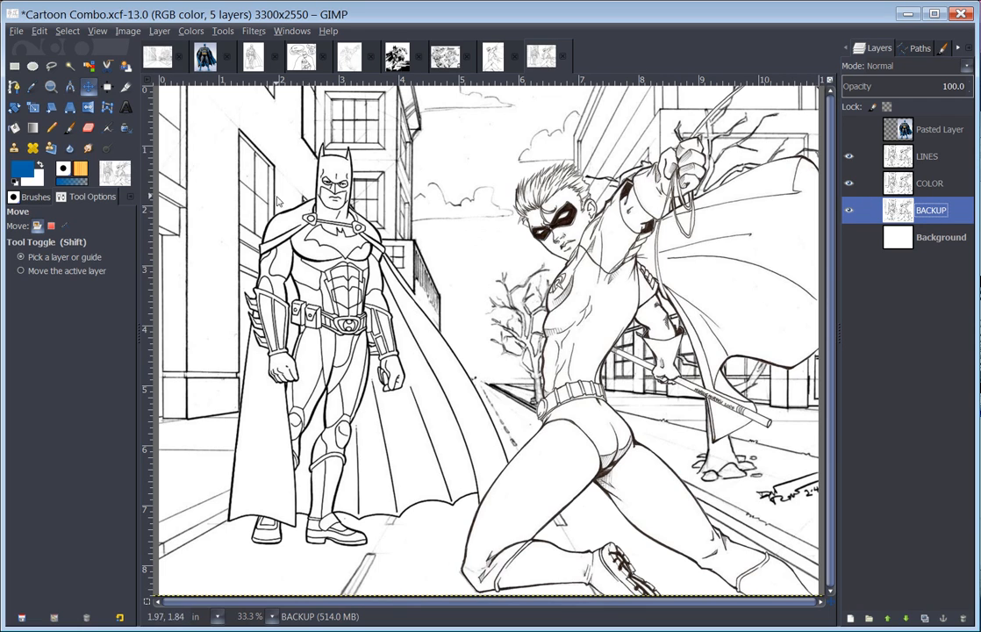
Step: Show the Batman reference layer, choose the Color Picker tool, and make the reference the active layer
click(849, 130)
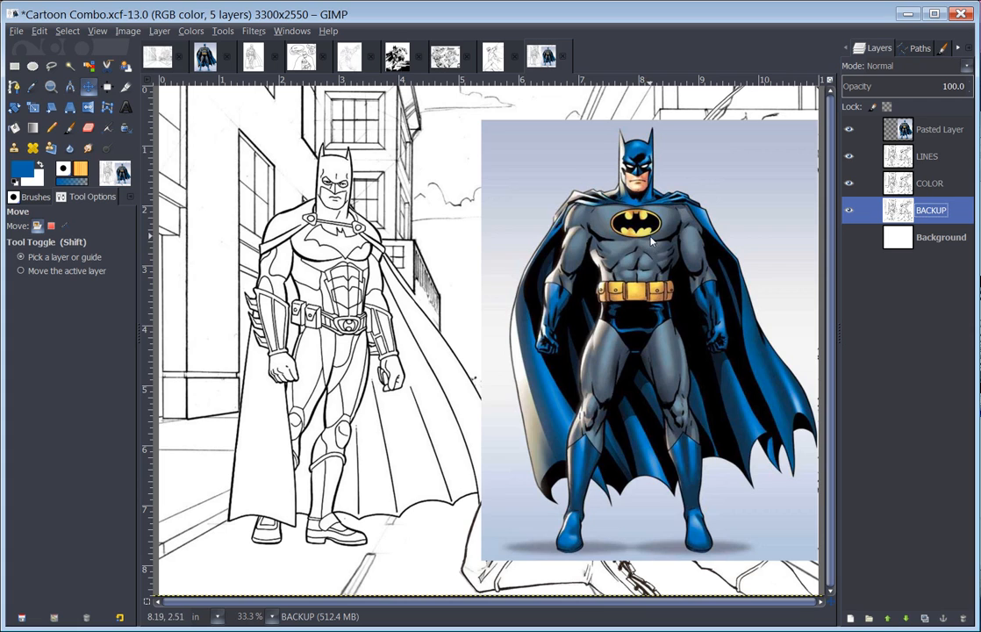
click(32, 87)
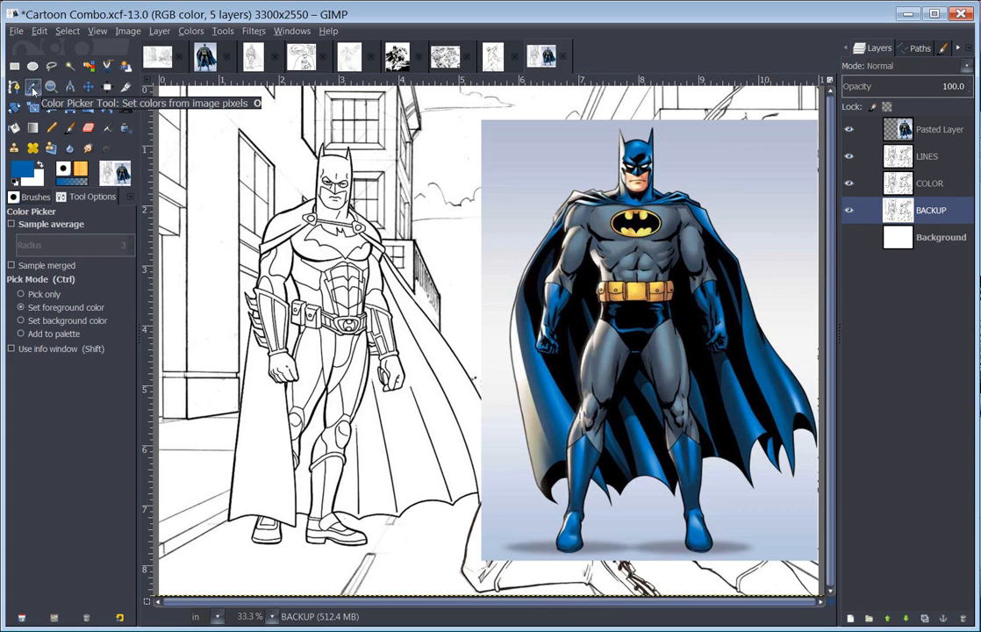
click(599, 338)
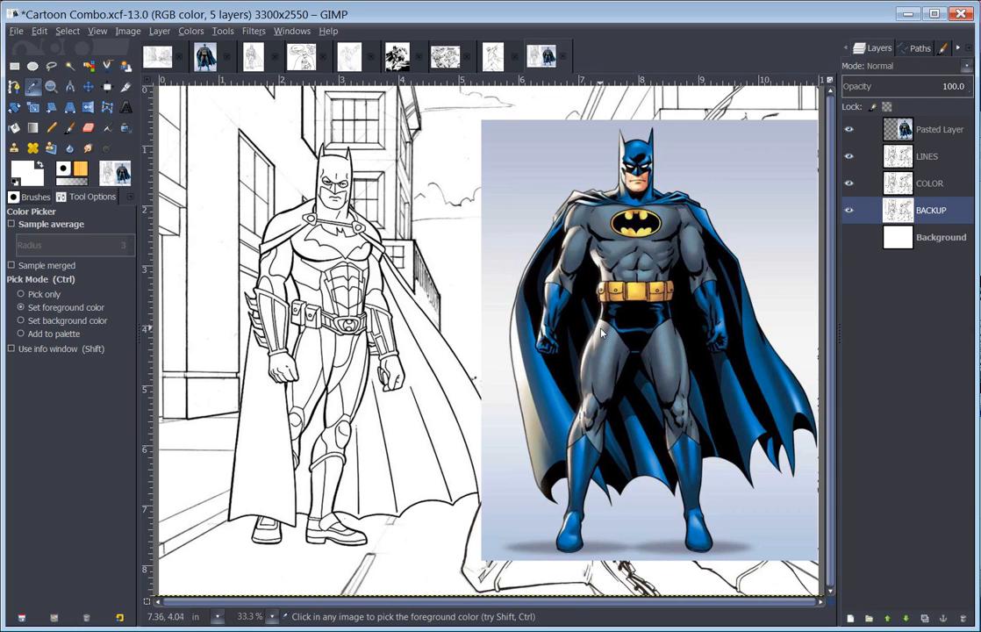
click(900, 132)
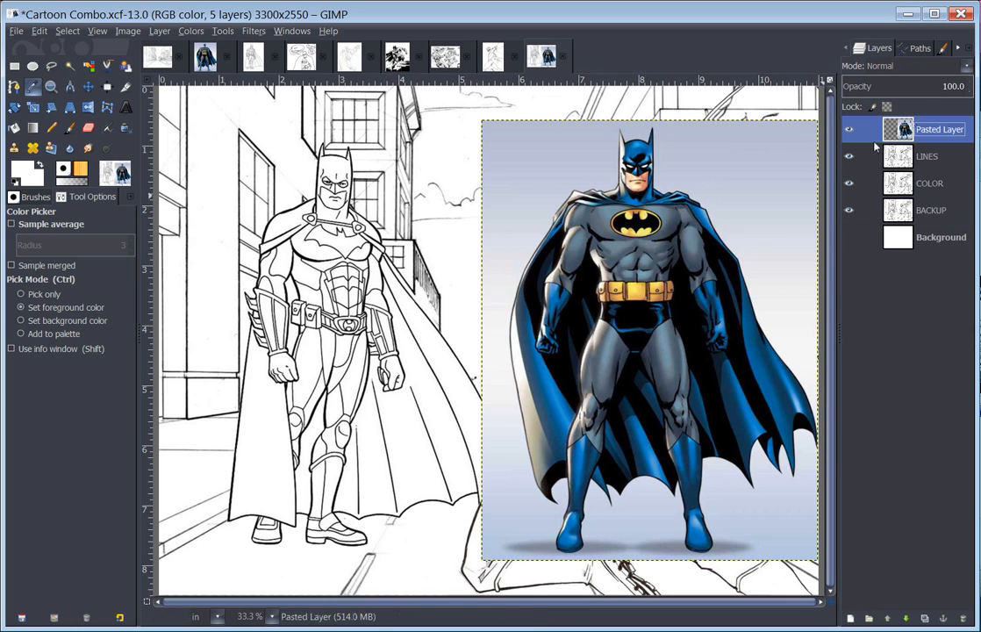
Step: Sample the near-white highlight f8f3f2 from the reference's thigh and store it in the color history
click(601, 325)
click(600, 326)
click(599, 326)
click(599, 326)
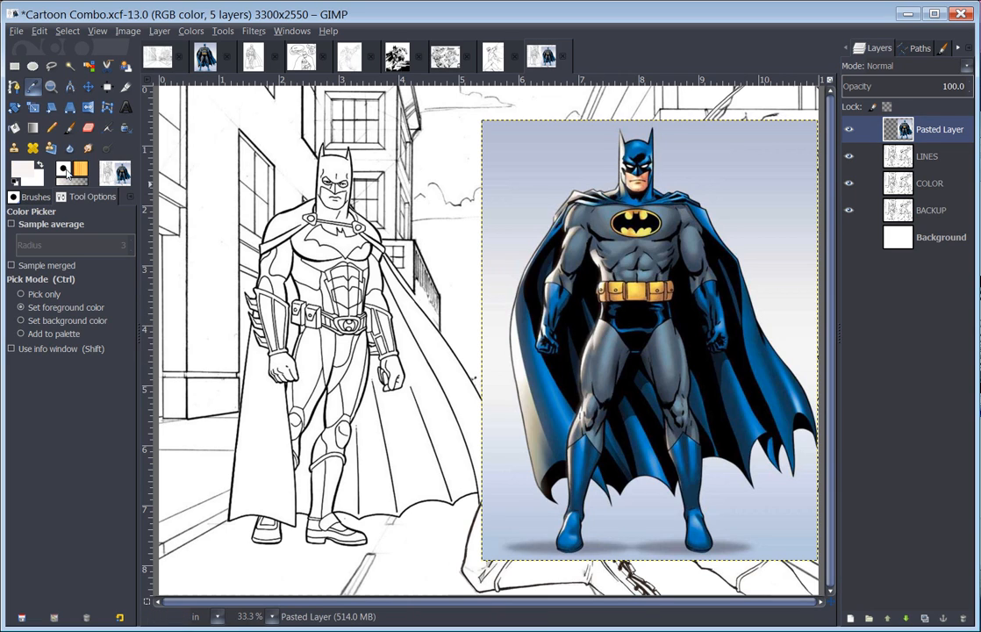
click(24, 169)
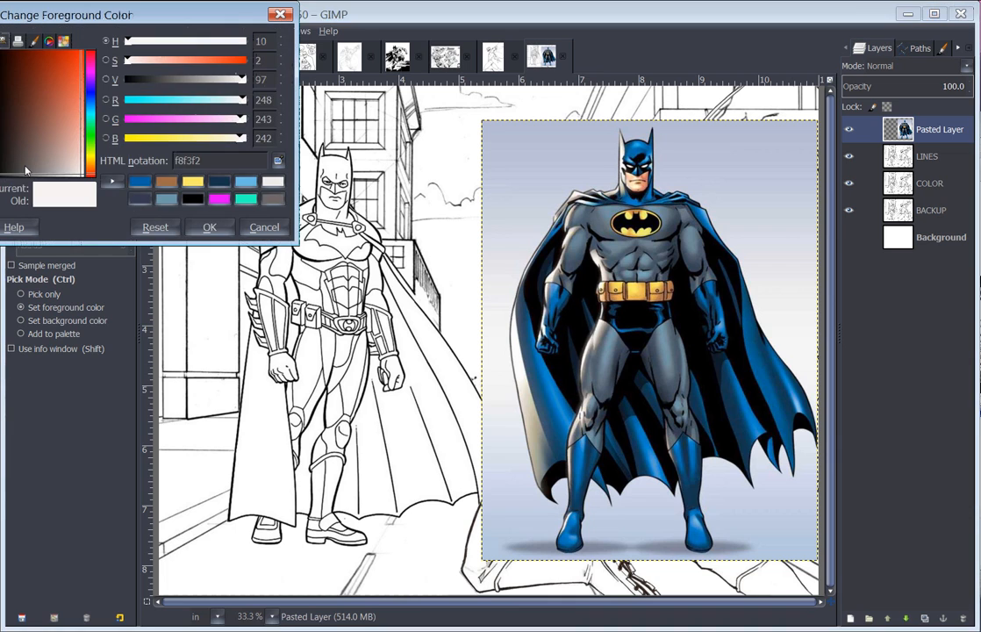
click(215, 231)
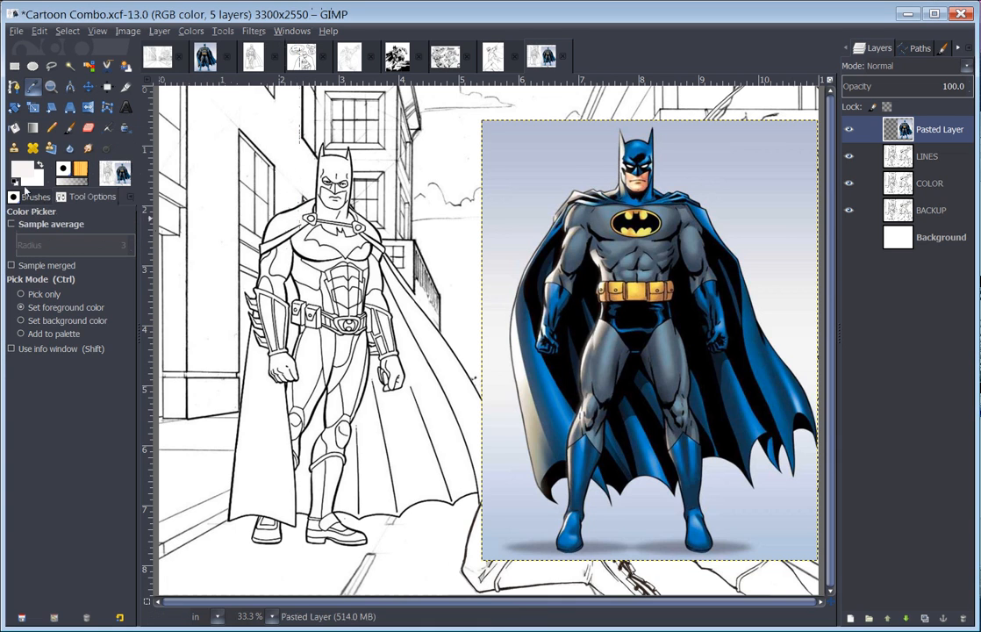
click(21, 172)
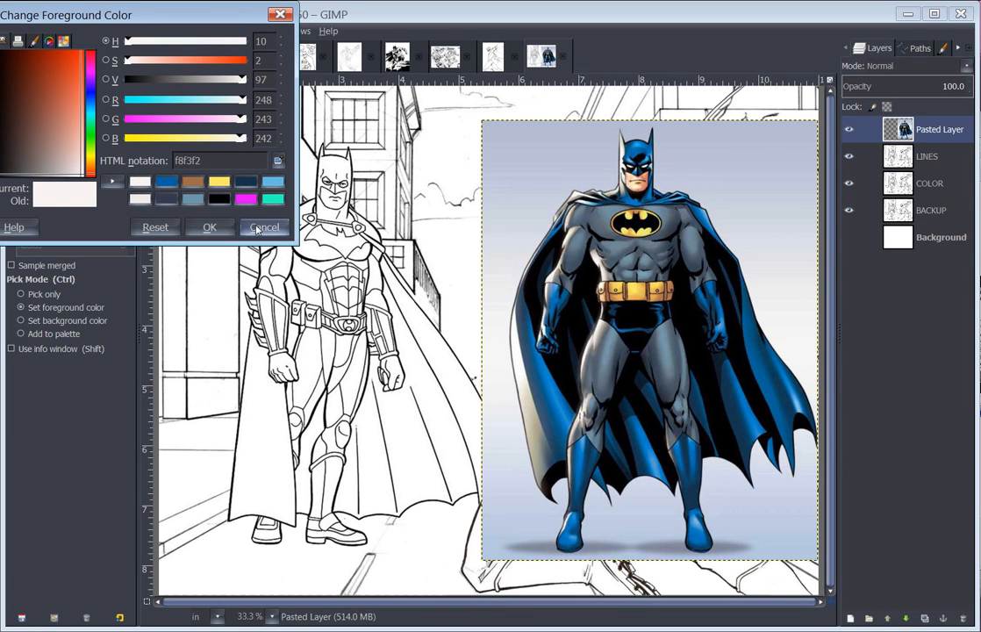
click(210, 226)
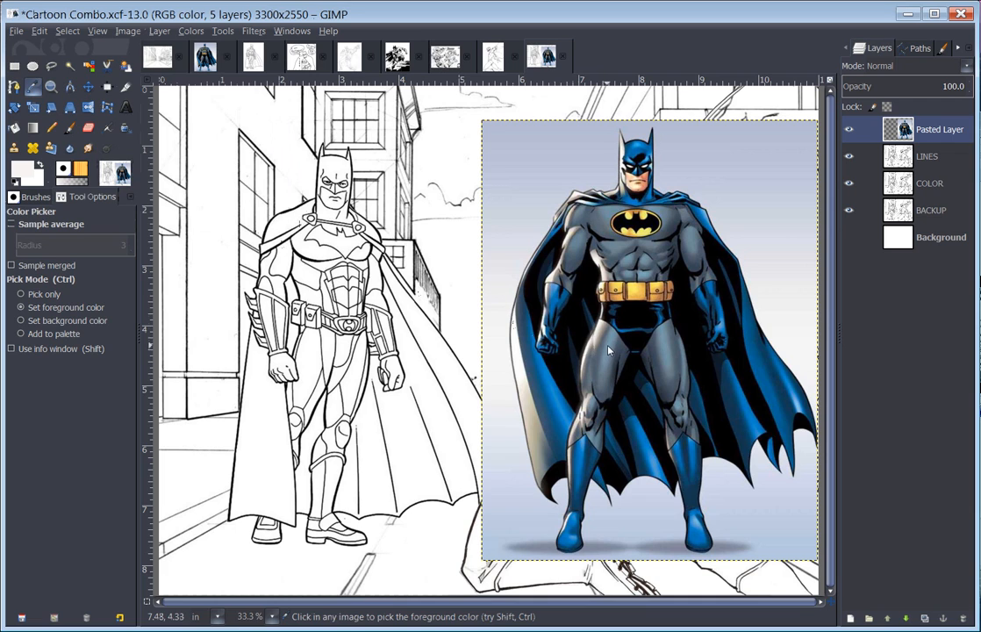
Step: Sample the grey-blue and dark slate 374358 tones from the reference's suit, storing each in the color history
click(531, 300)
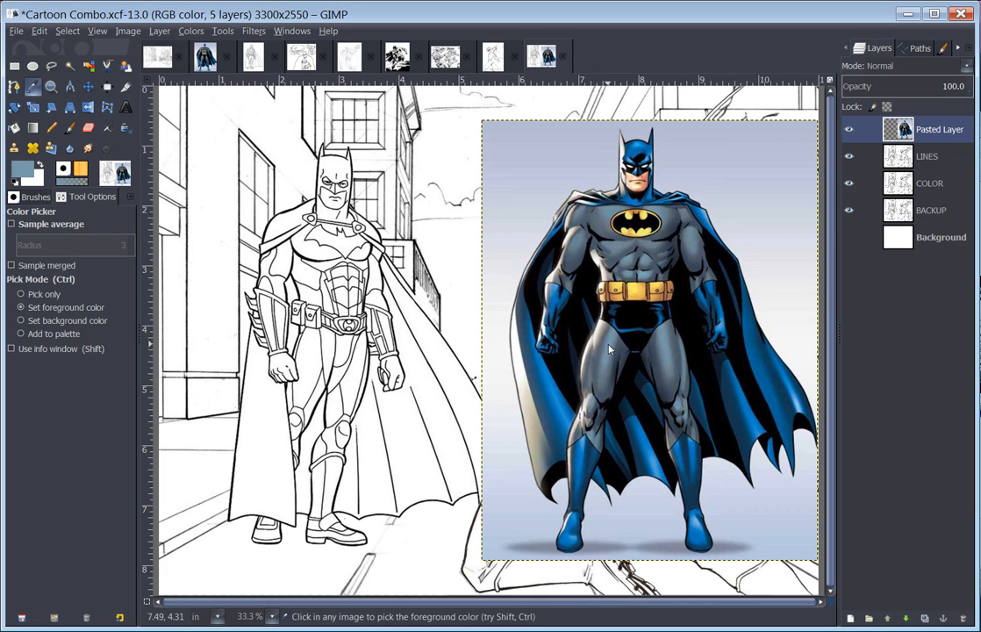
click(24, 170)
click(208, 228)
click(626, 359)
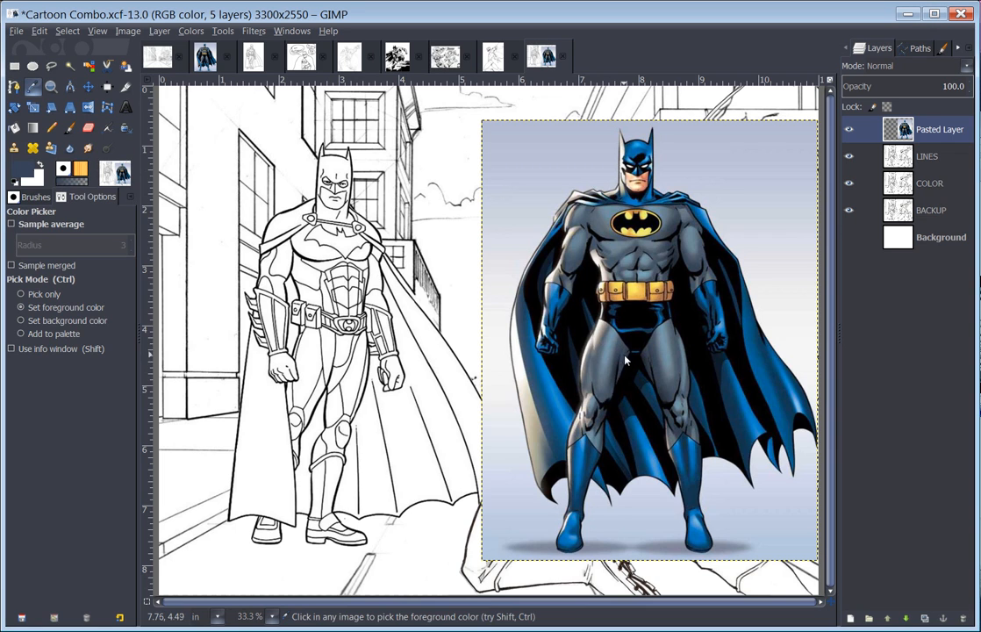
click(22, 171)
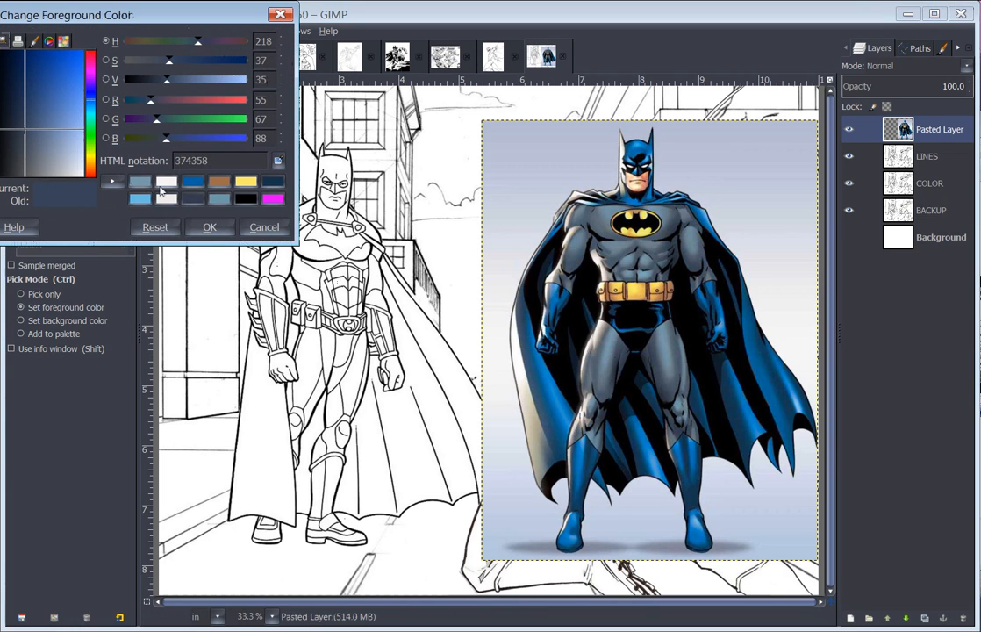
click(210, 228)
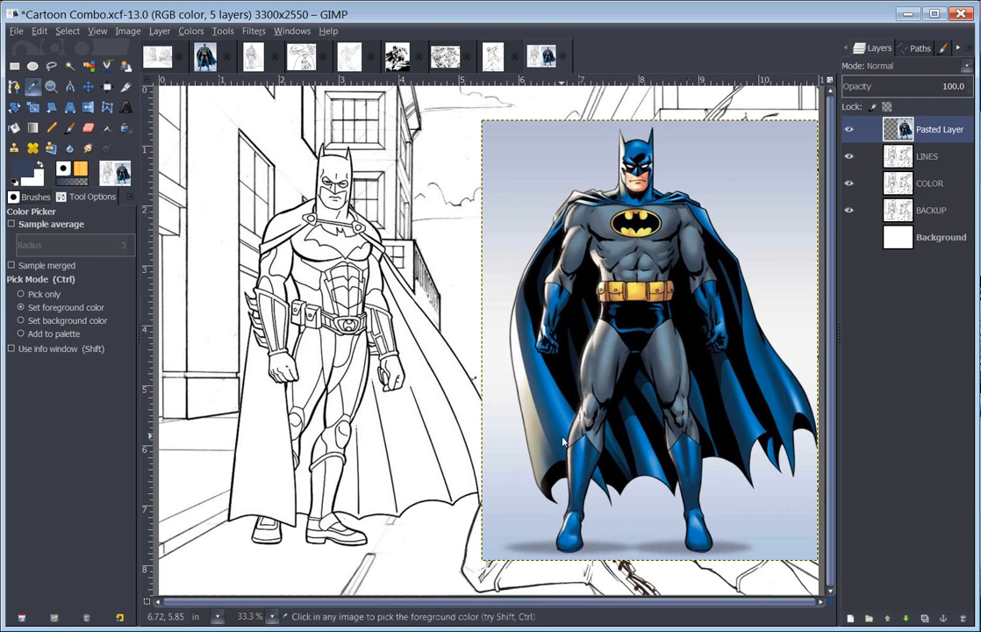
Step: Sample a light blue from the reference's cape and store it in the color history
click(551, 390)
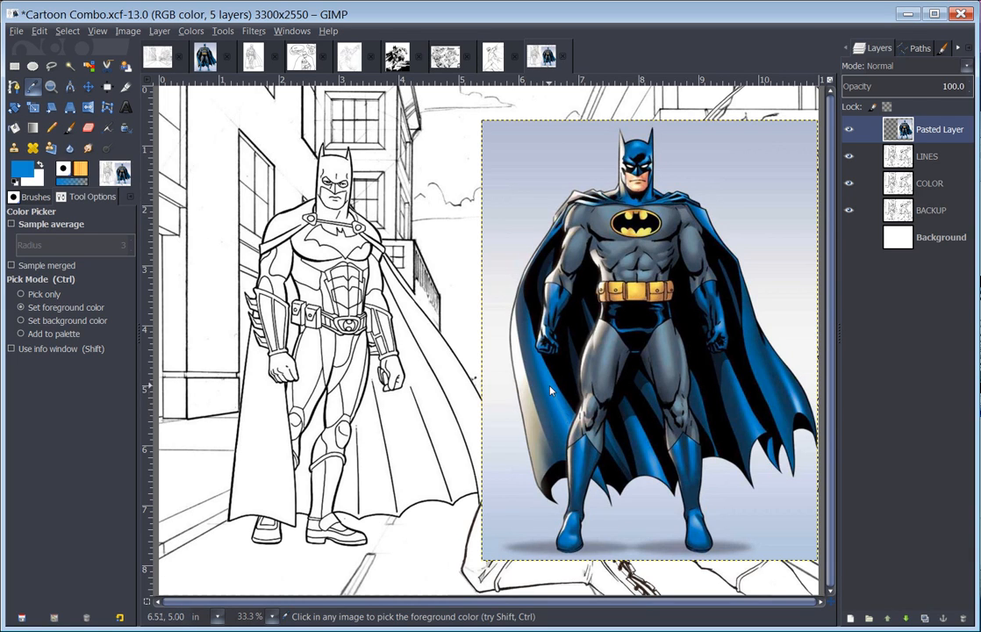
click(795, 402)
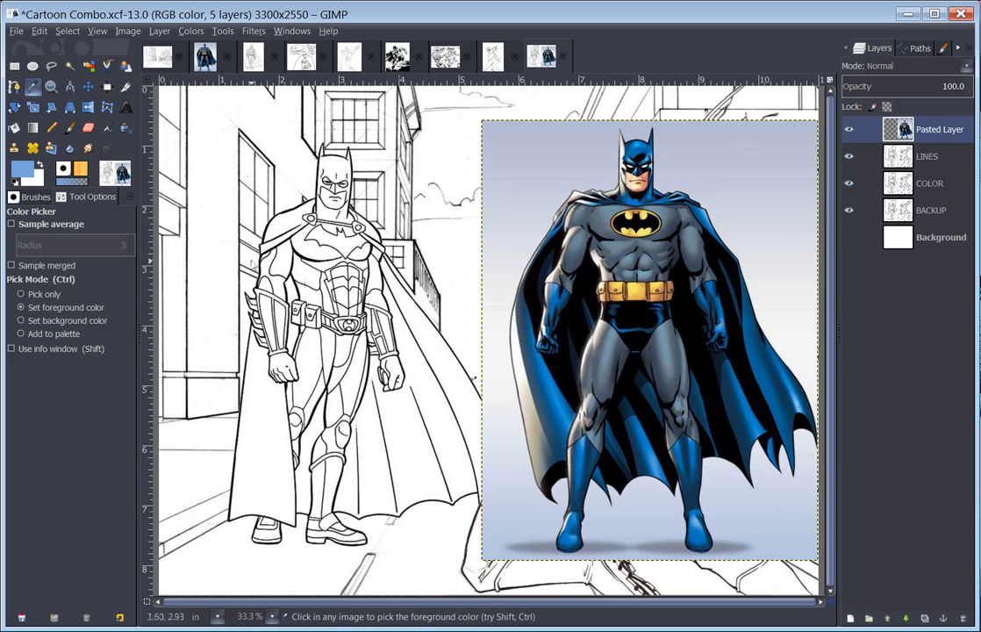
click(35, 171)
click(209, 219)
Step: Sample the medium blue 006da7 and dark blue 103653 from the reference, storing each in the color history
click(646, 350)
click(22, 176)
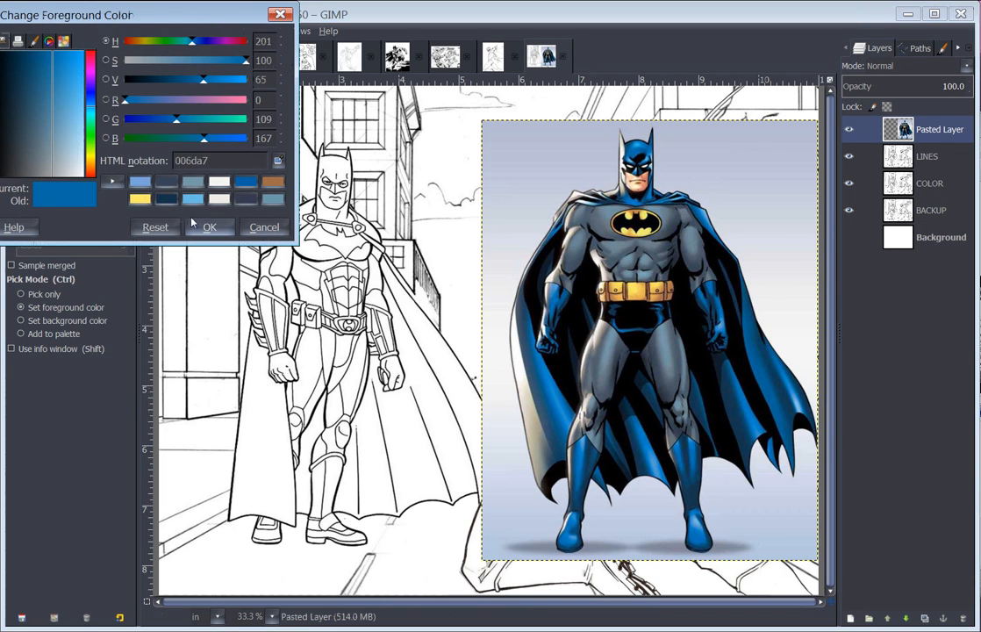
click(207, 222)
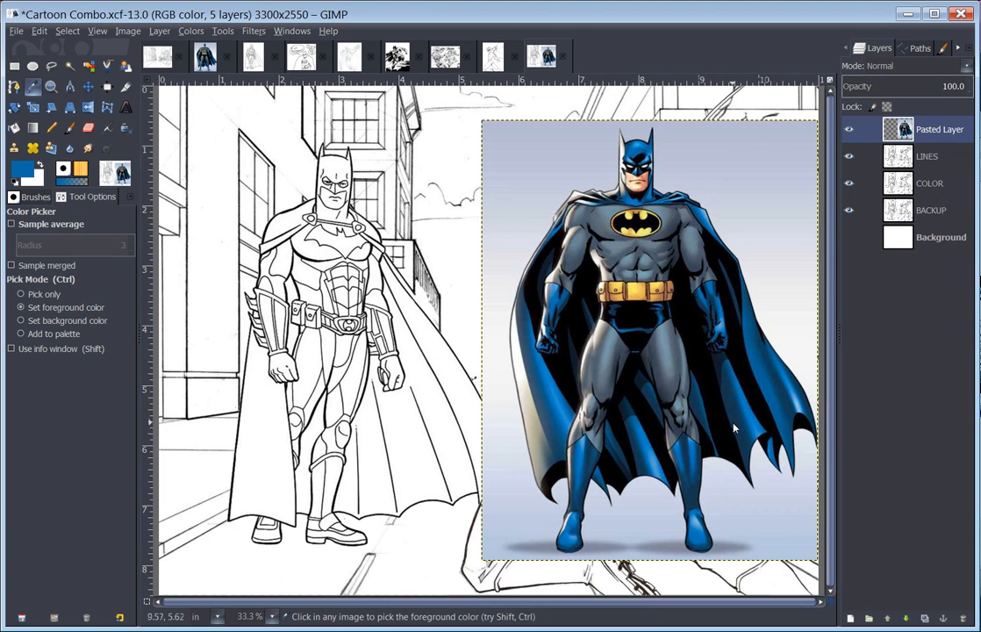
click(22, 170)
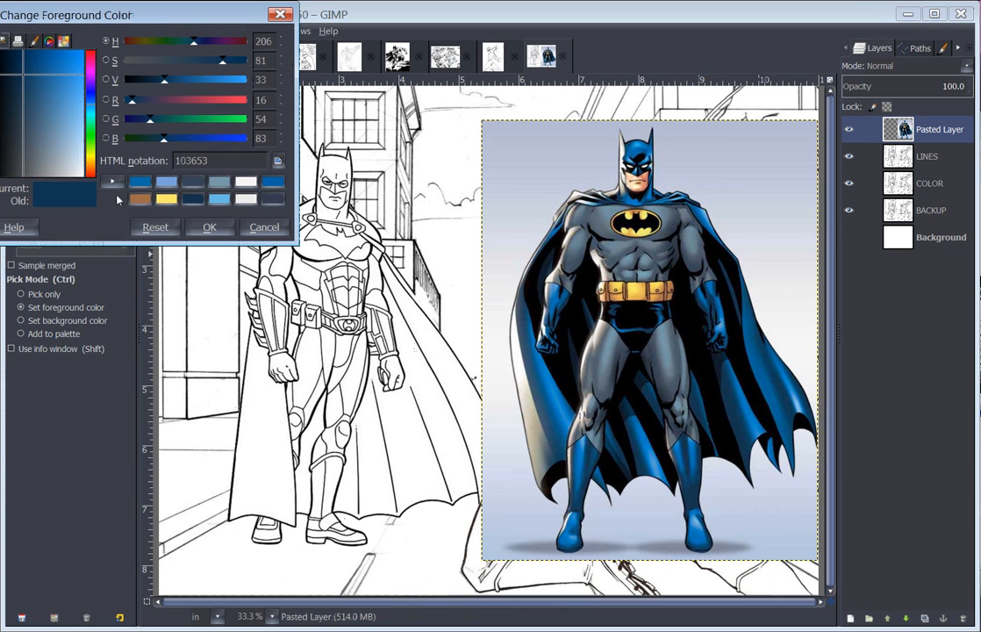
click(198, 230)
Step: Set the foreground color to the stored medium blue 006da7 and hide the Batman reference layer
click(22, 170)
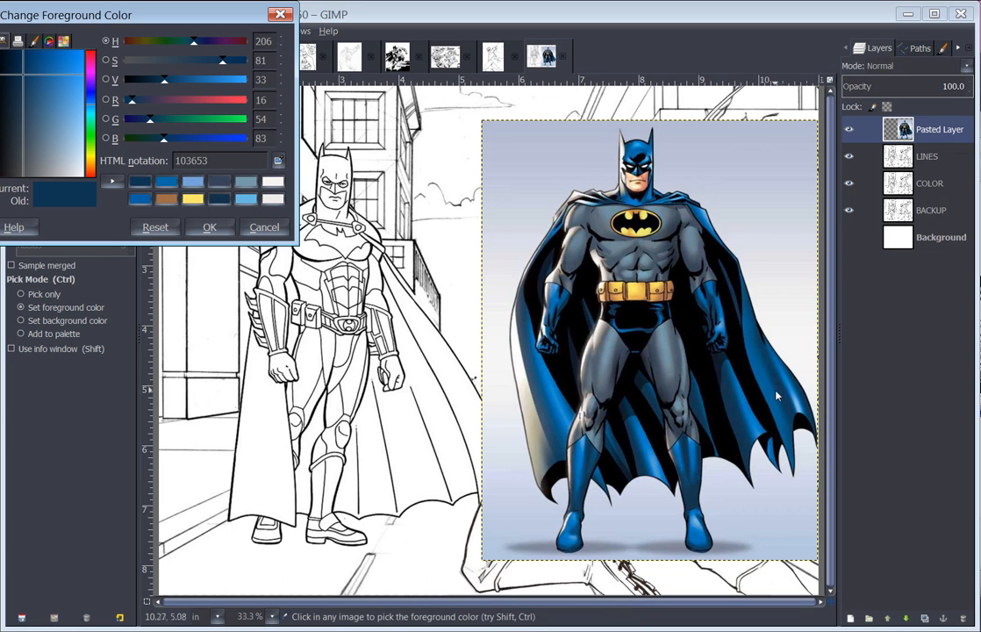
click(166, 183)
click(208, 226)
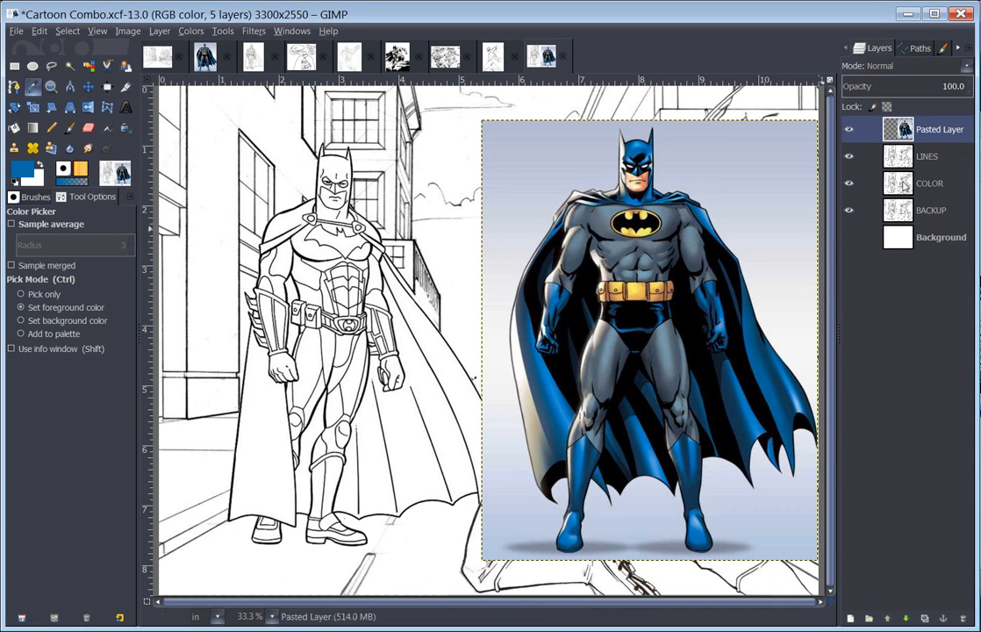
click(849, 130)
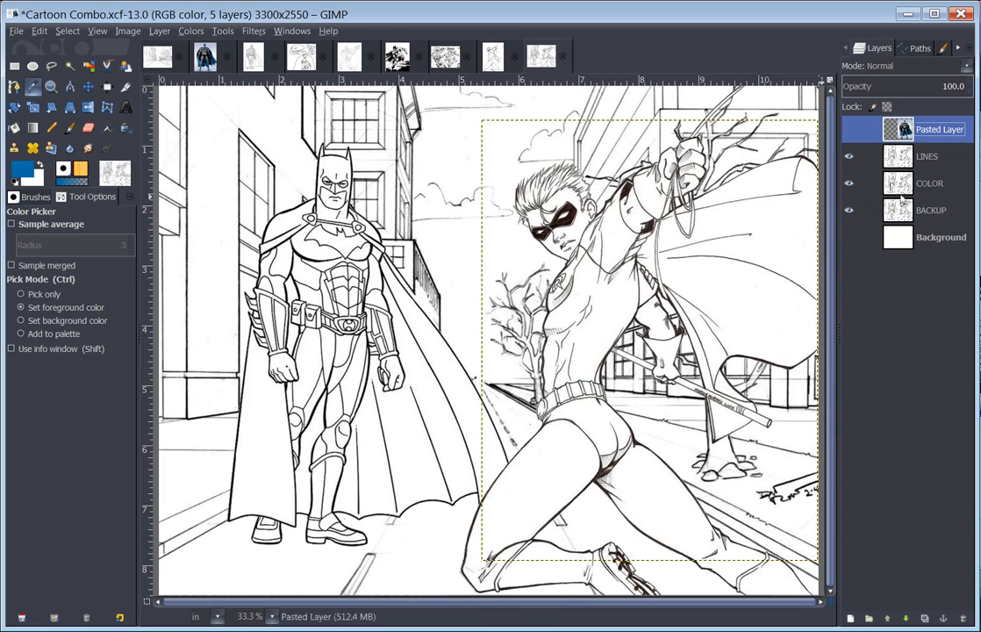
Step: Set the LINES layer's blend mode to Multiply and make the COLOR layer active
click(900, 187)
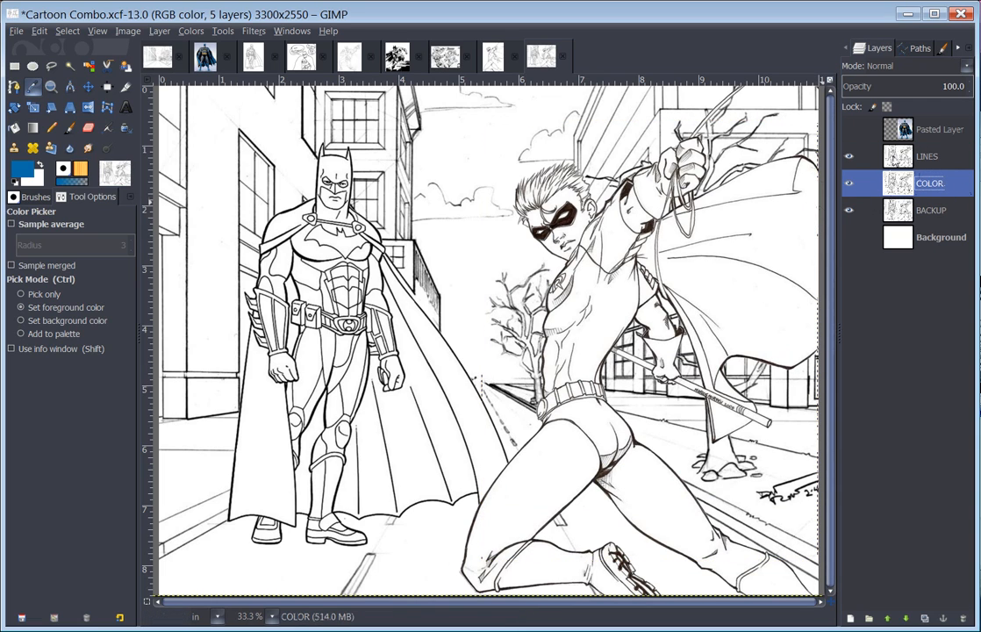
click(900, 158)
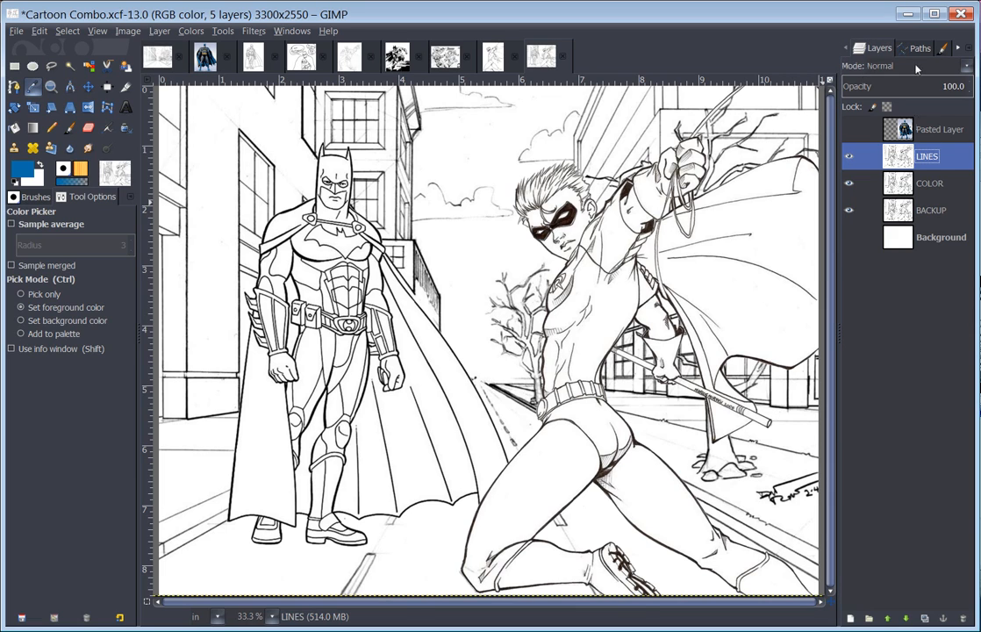
click(965, 67)
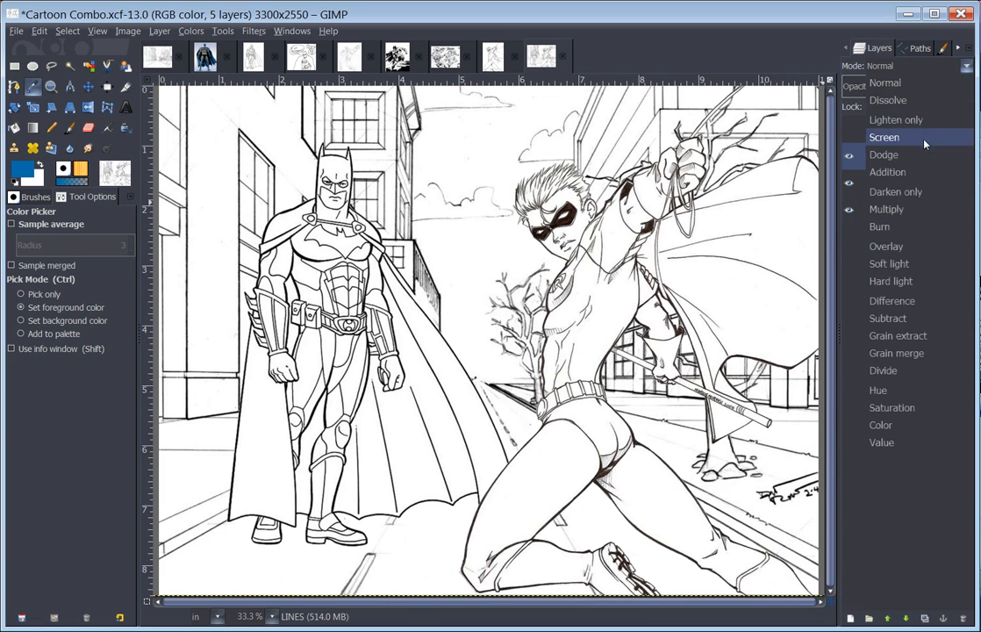
click(900, 211)
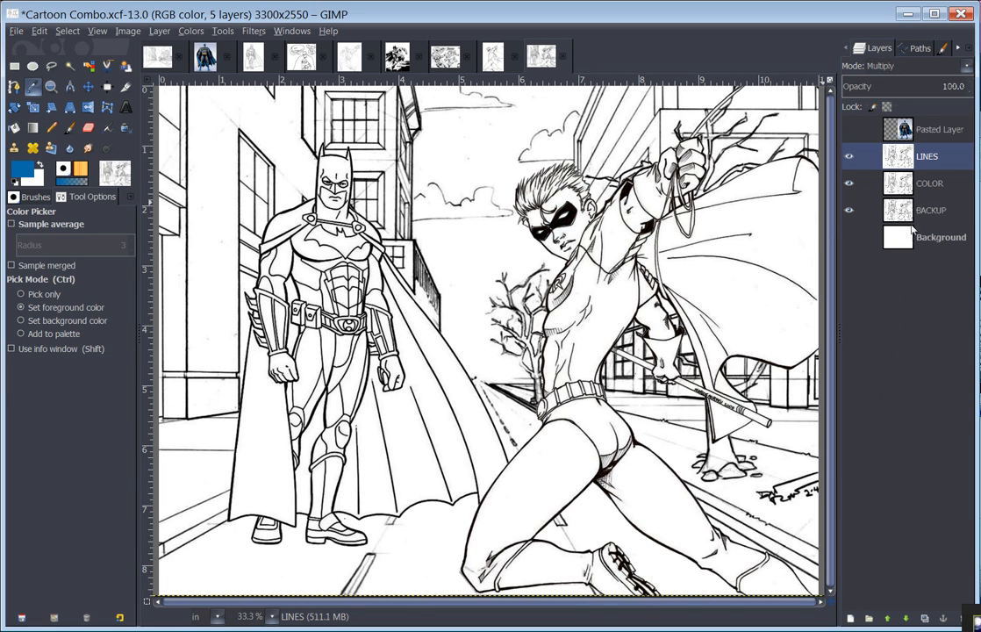
click(929, 183)
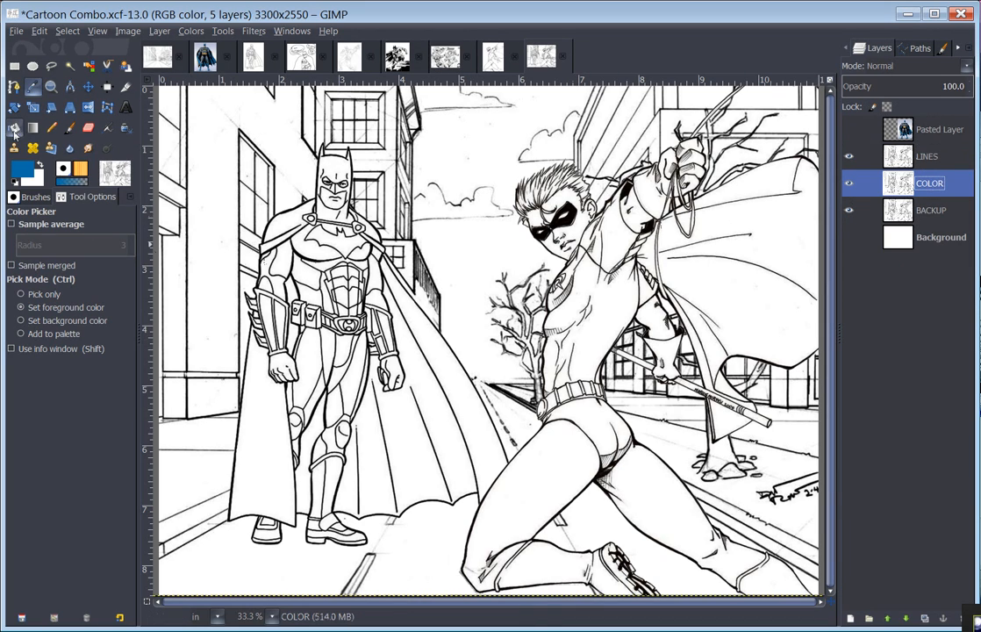
Step: Bucket-fill both lower sections of Batman's cape and the shoulder section with the medium blue on the COLOR layer
click(15, 129)
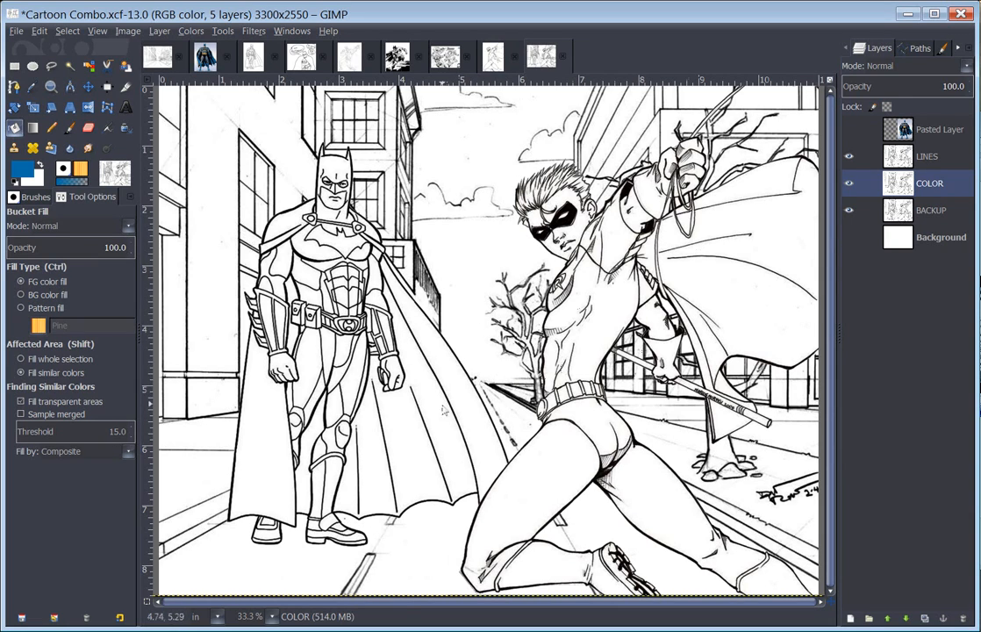
click(436, 429)
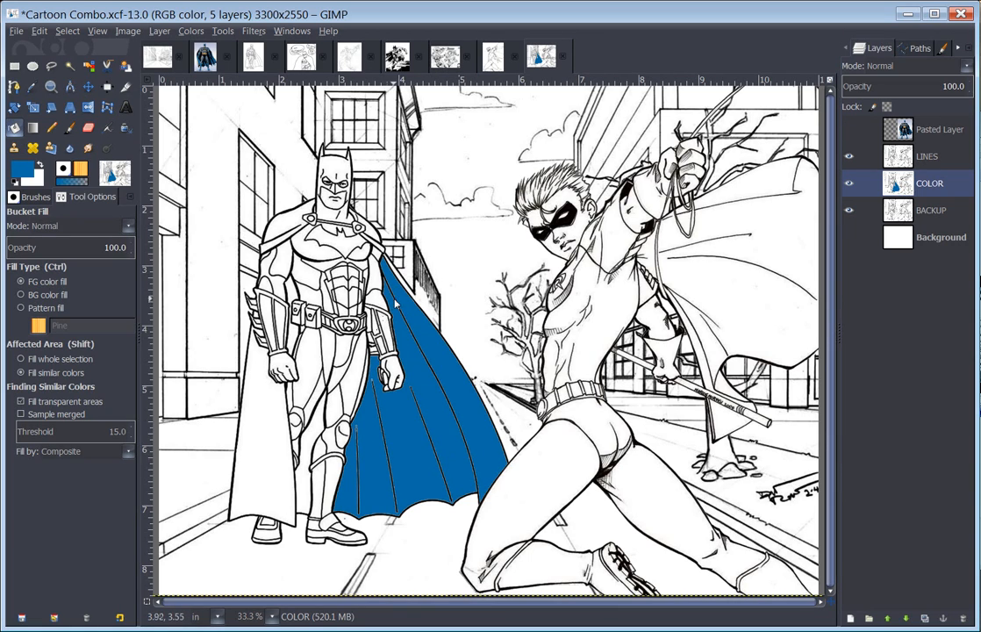
click(266, 448)
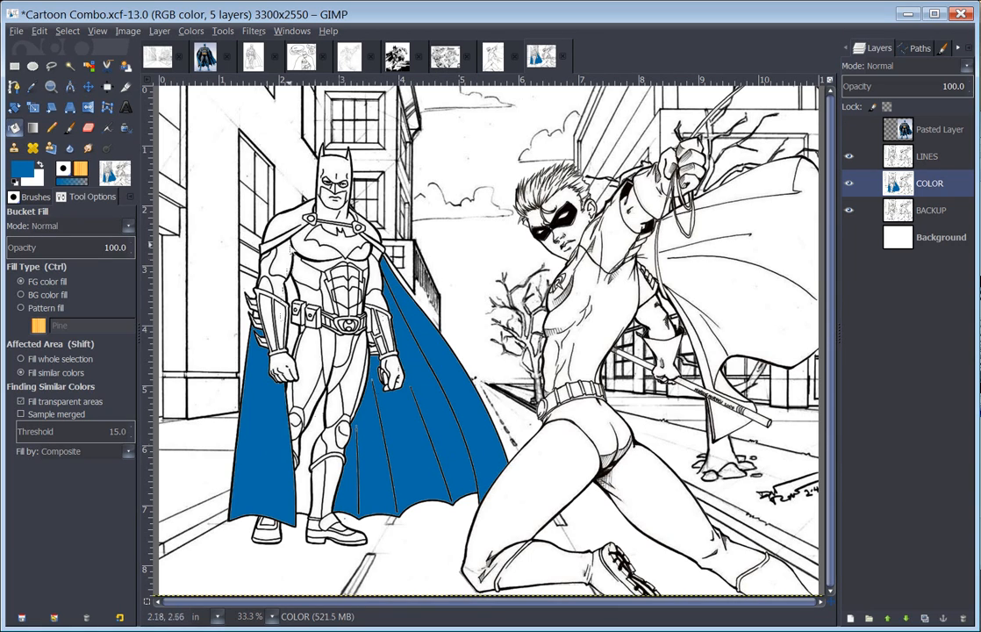
click(288, 230)
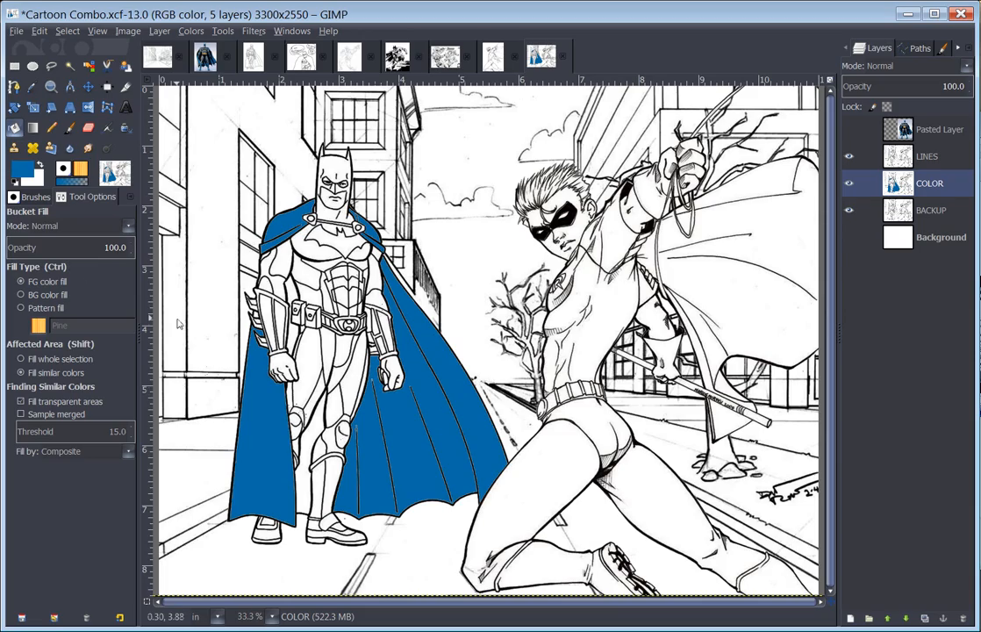
Step: Paint blue with the Paintbrush over the white gaps along the inner fold lines of Batman's cape
scroll(178, 323, up, 1)
scroll(178, 324, up, 1)
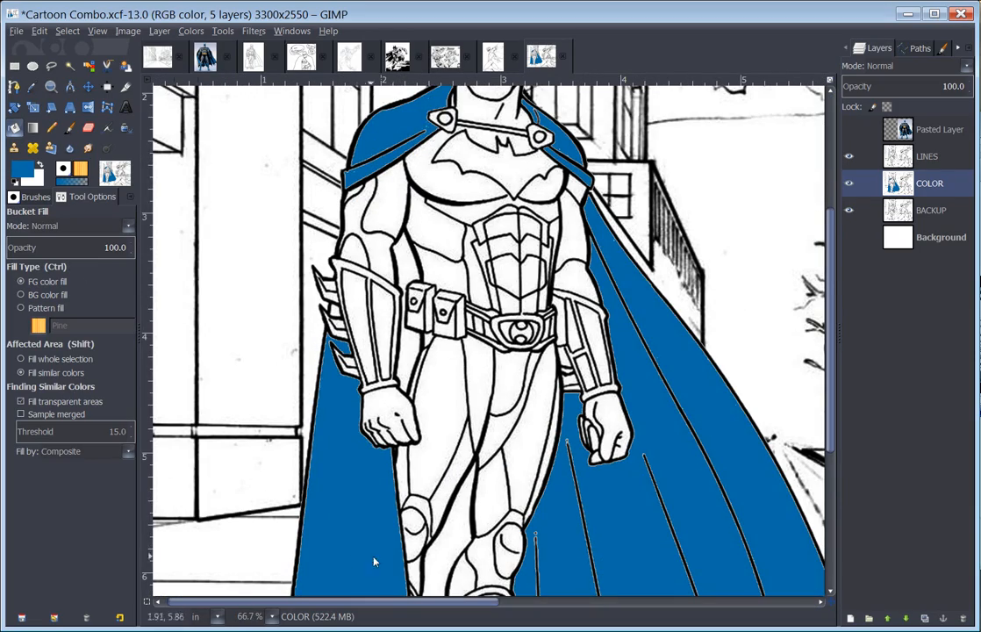
mouse_move(490, 587)
mouse_down()
mouse_move(548, 530)
mouse_move(284, 387)
mouse_up()
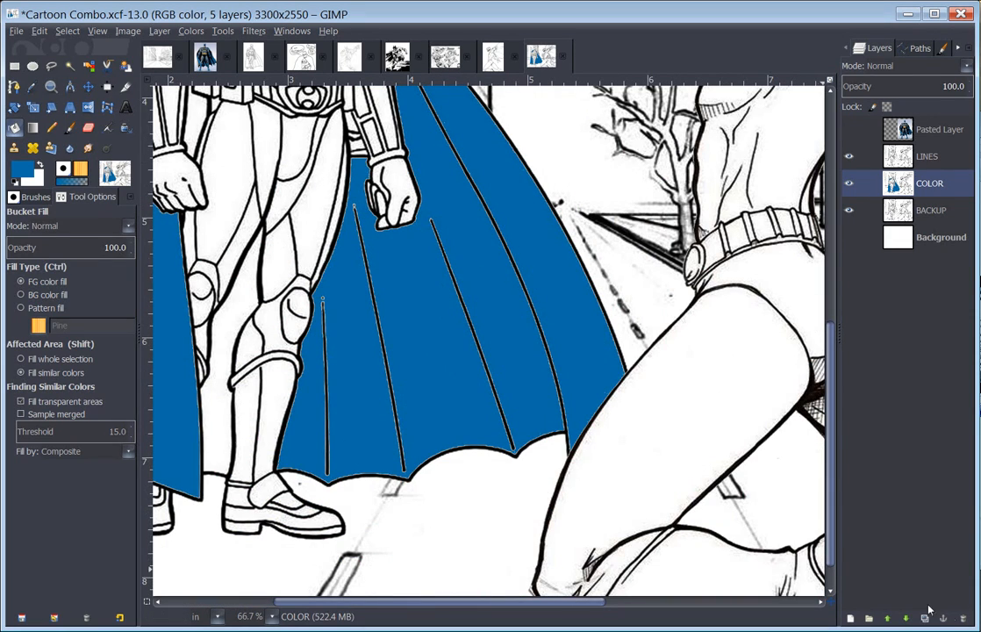
scroll(727, 493, up, 1)
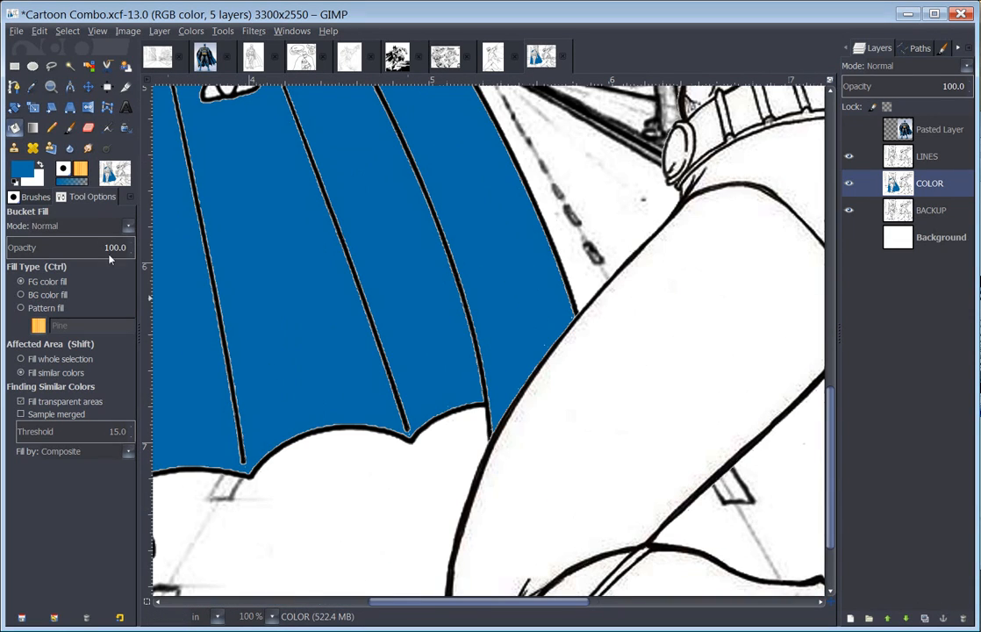
click(70, 129)
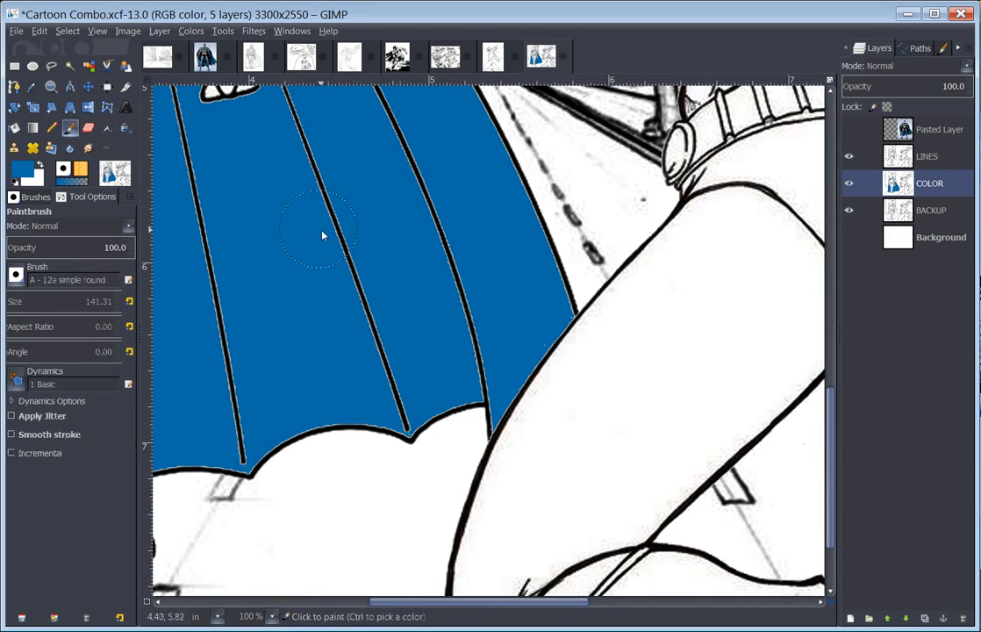
mouse_move(334, 232)
mouse_down()
mouse_move(333, 222)
mouse_move(352, 274)
mouse_up()
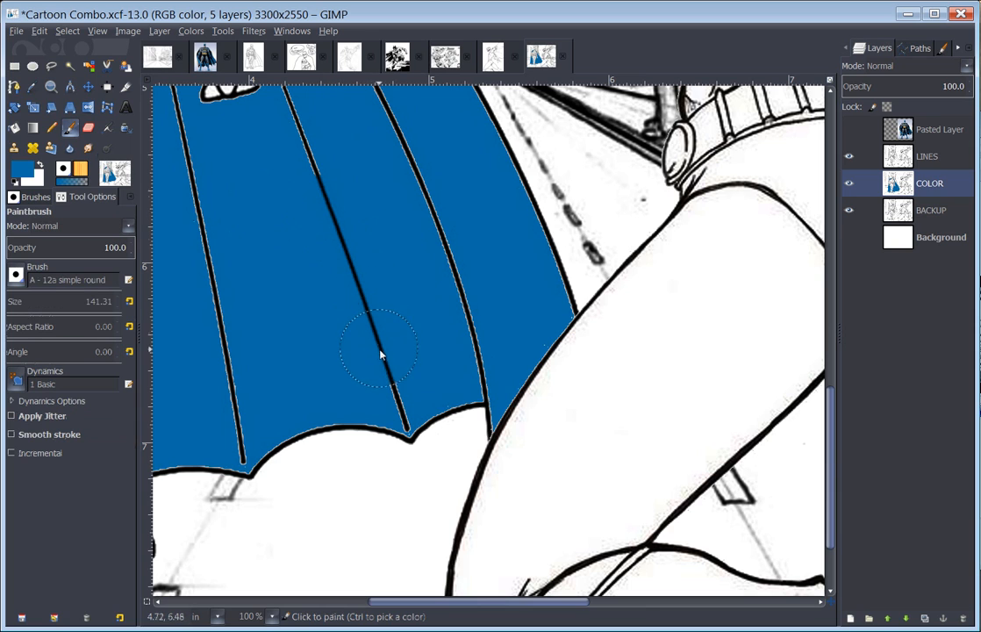
drag(395, 383, 399, 391)
mouse_move(480, 343)
mouse_down()
mouse_move(482, 365)
mouse_move(477, 323)
mouse_up()
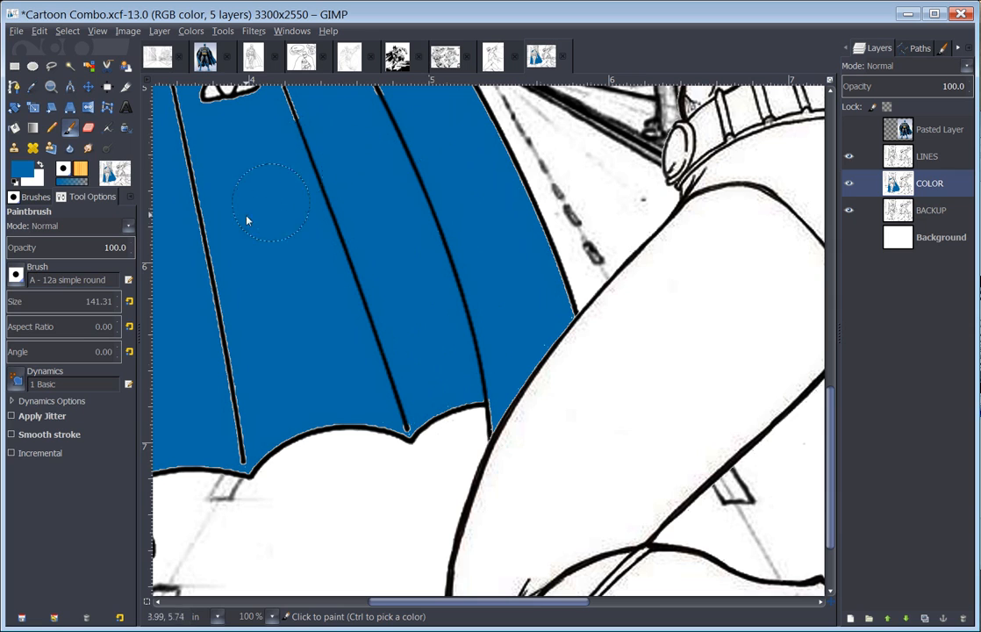
mouse_move(247, 221)
mouse_down()
mouse_move(223, 184)
mouse_move(222, 370)
mouse_move(236, 425)
mouse_up()
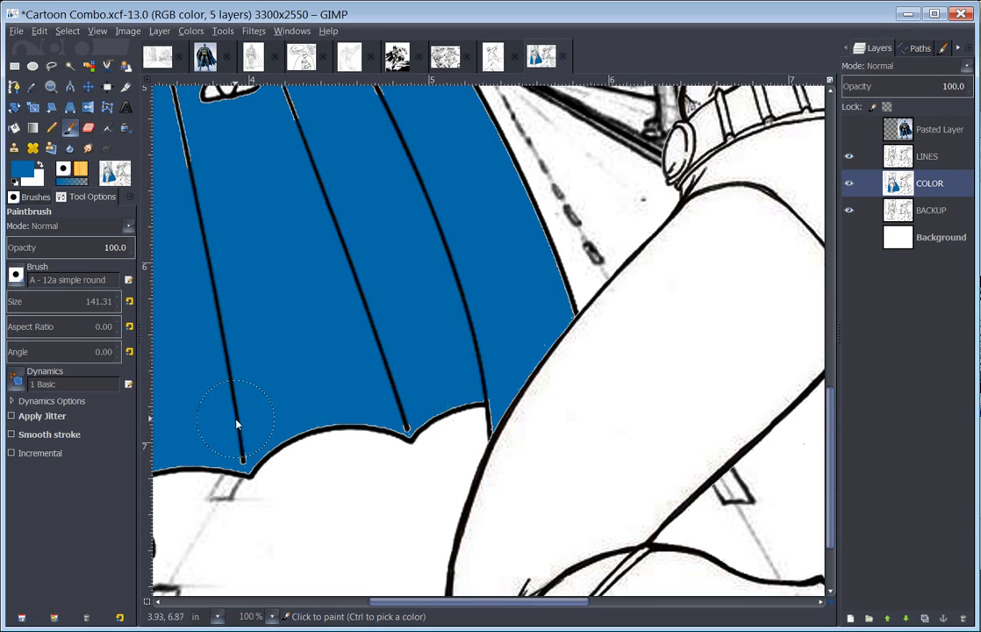
Step: Keep the COLOR layer active and paint blue over the gaps along the cape's outer edge near Robin's leg
click(915, 155)
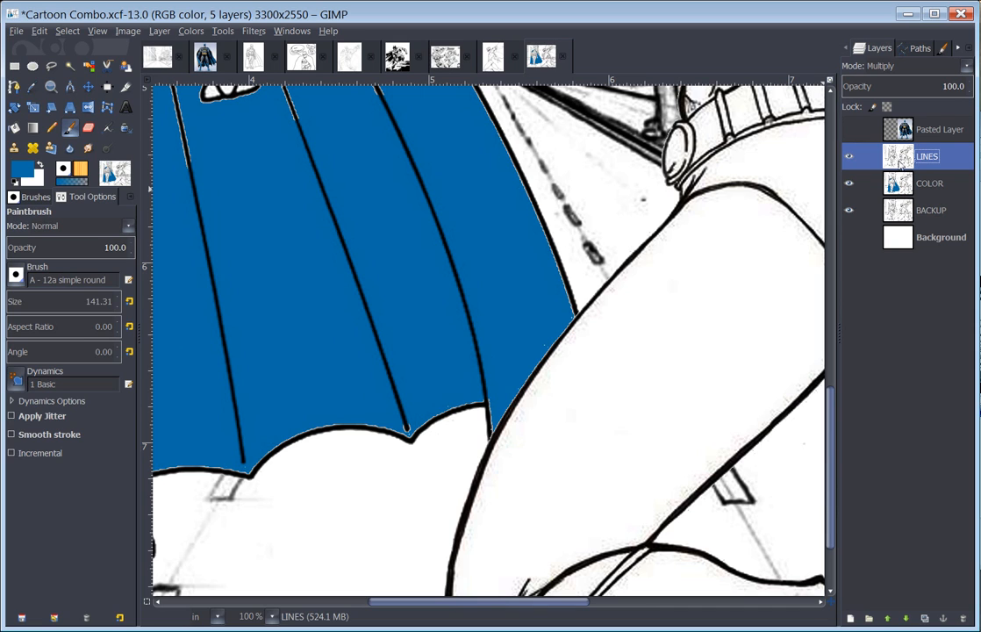
click(907, 181)
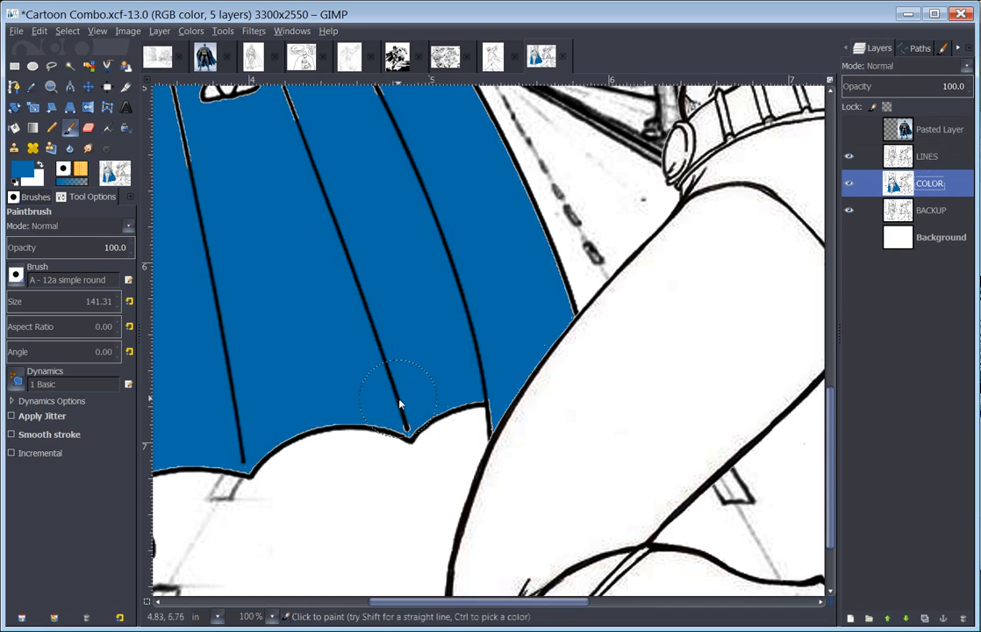
mouse_move(412, 392)
mouse_down()
mouse_move(473, 372)
mouse_move(484, 324)
mouse_up()
drag(481, 182, 534, 303)
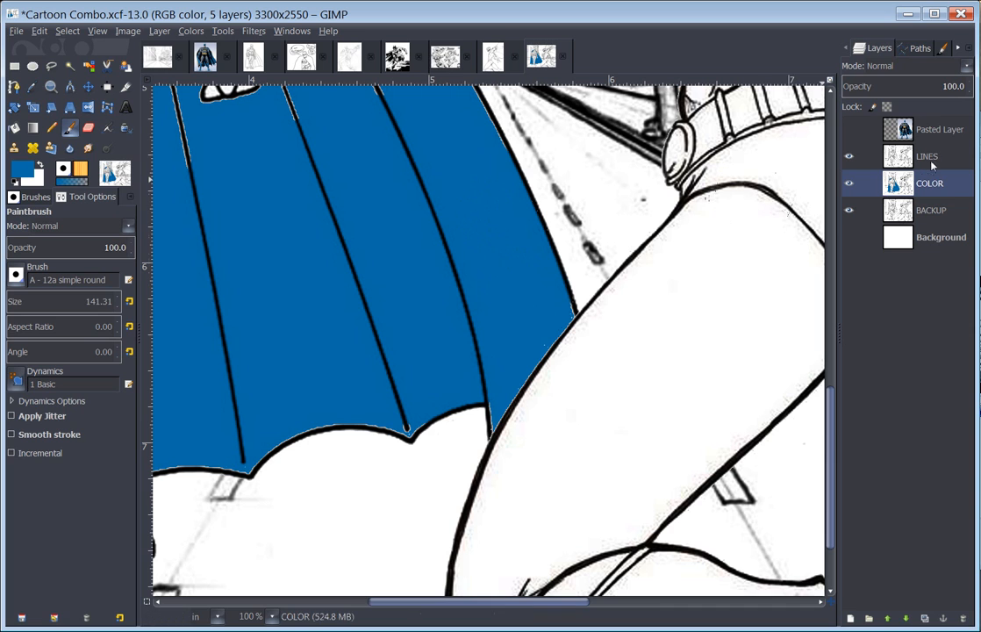
Step: Hide the LINES layer to inspect the paint on the COLOR layer across the whole drawing, and show LINES again
click(849, 157)
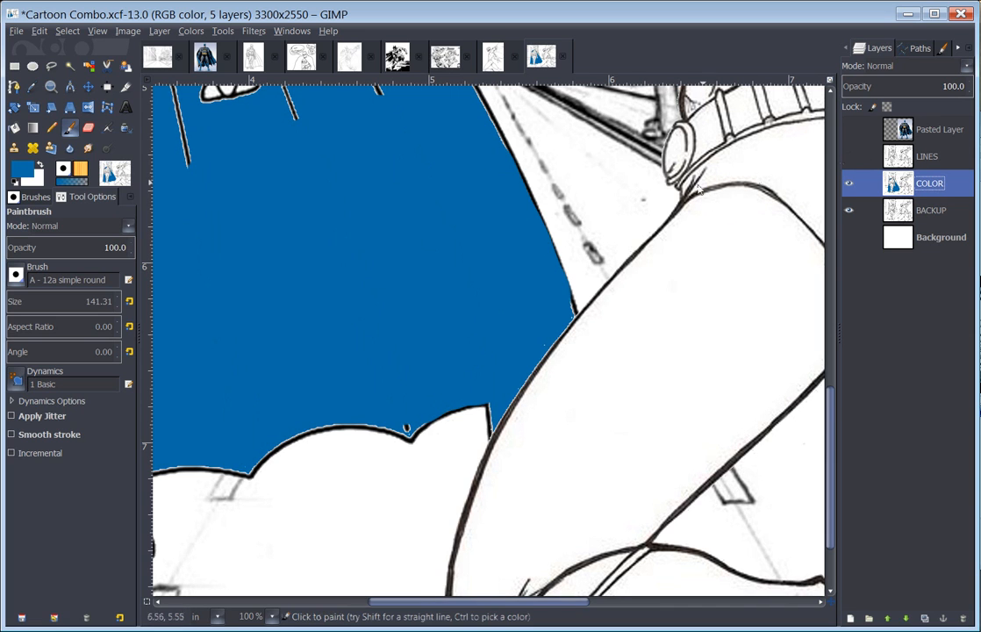
key(minus)
key(minus)
key(minus)
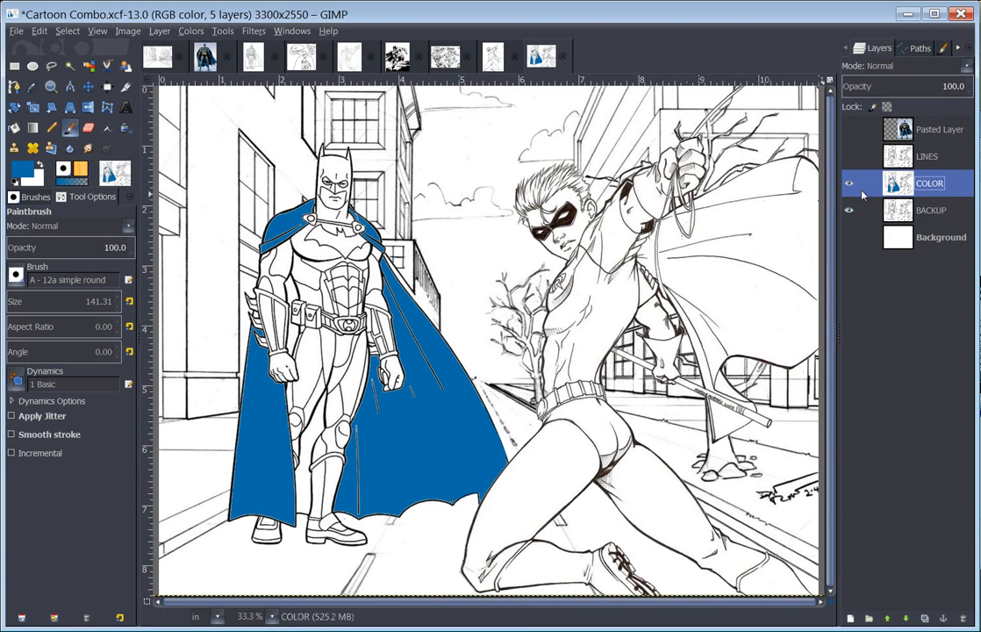
click(847, 157)
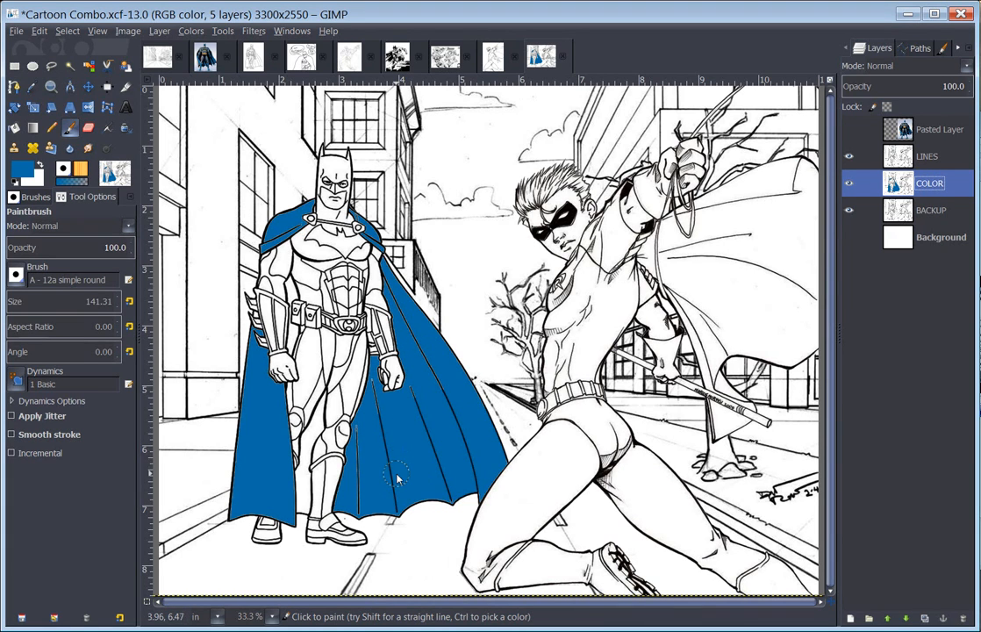
Step: Set the brush size to 23.45 and paint straight blue strokes along the cape's border with Batman's thigh
scroll(397, 478, up, 3)
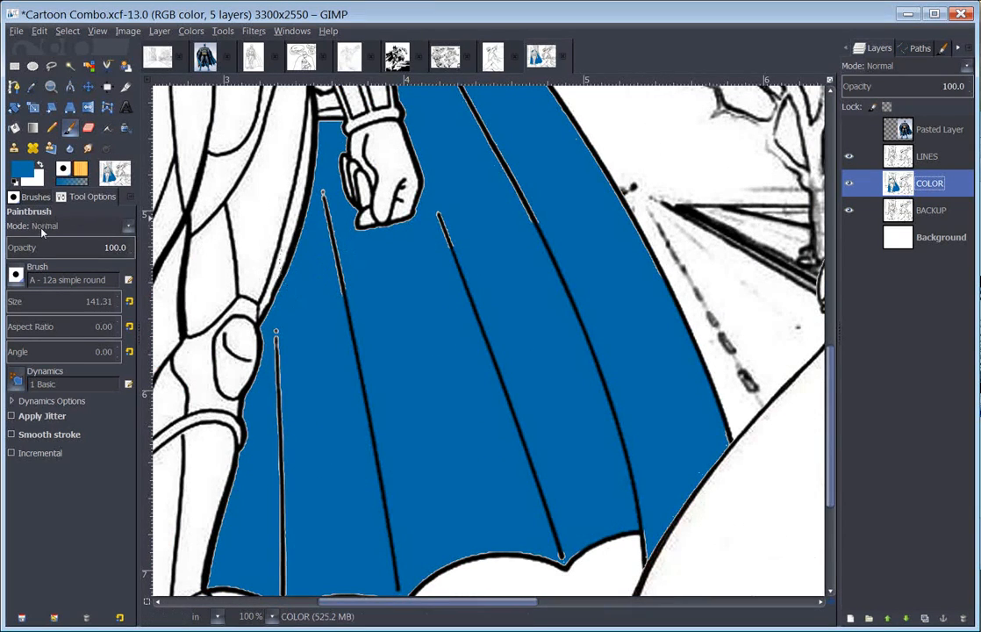
mouse_move(28, 294)
mouse_down()
mouse_move(16, 294)
mouse_move(21, 313)
mouse_move(13, 312)
mouse_move(39, 294)
mouse_move(20, 301)
mouse_move(28, 302)
mouse_move(9, 293)
mouse_up()
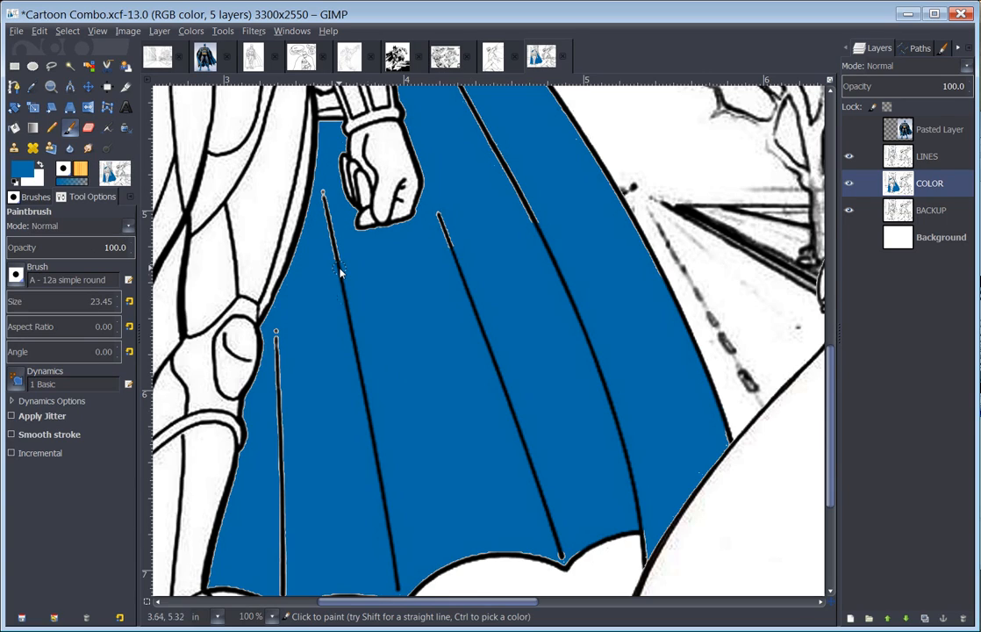
scroll(341, 273, up, 2)
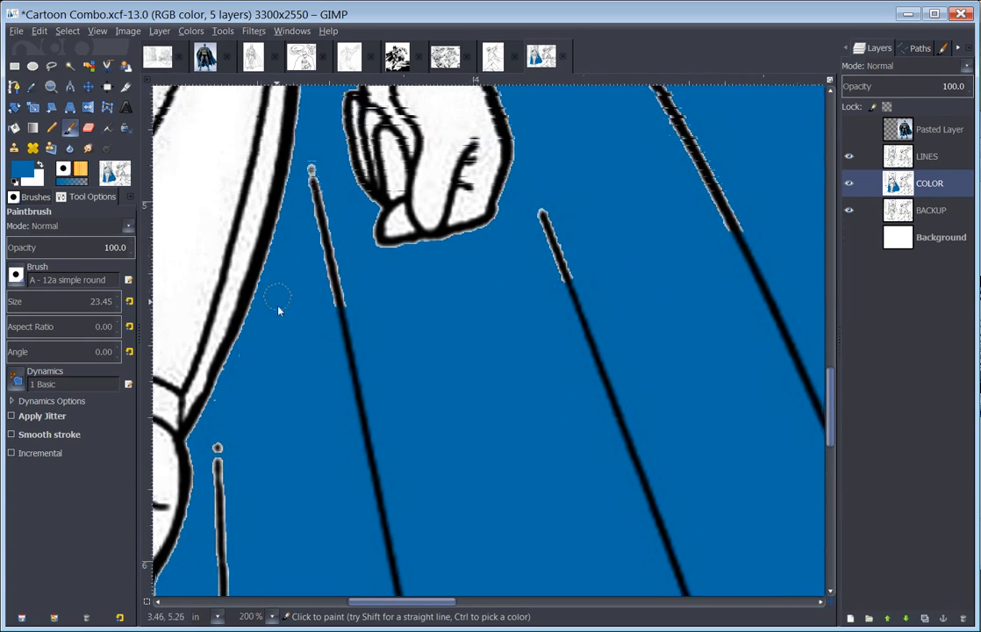
scroll(278, 310, up, 3)
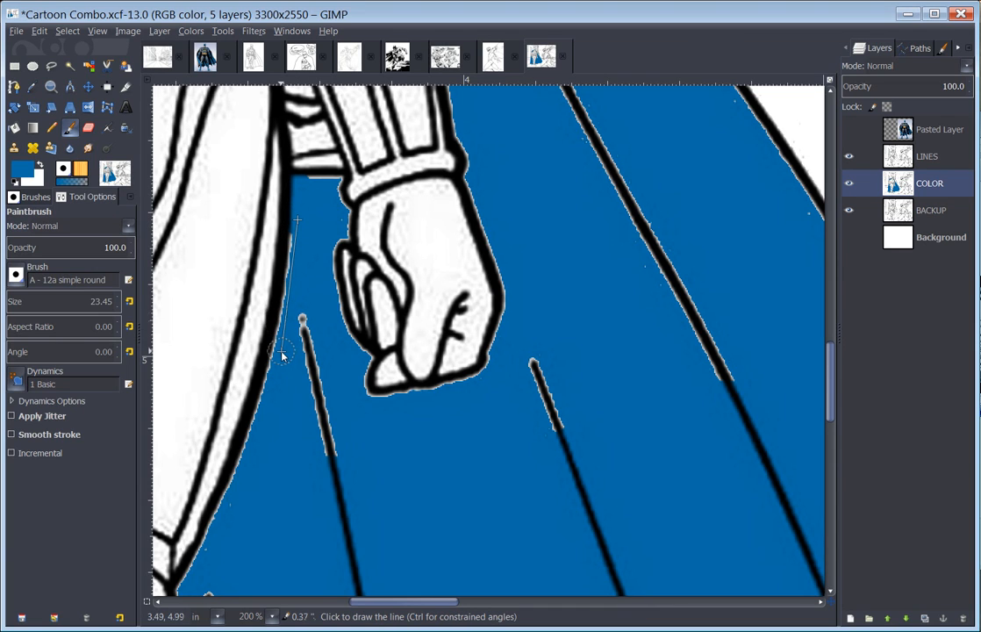
shift+click(253, 448)
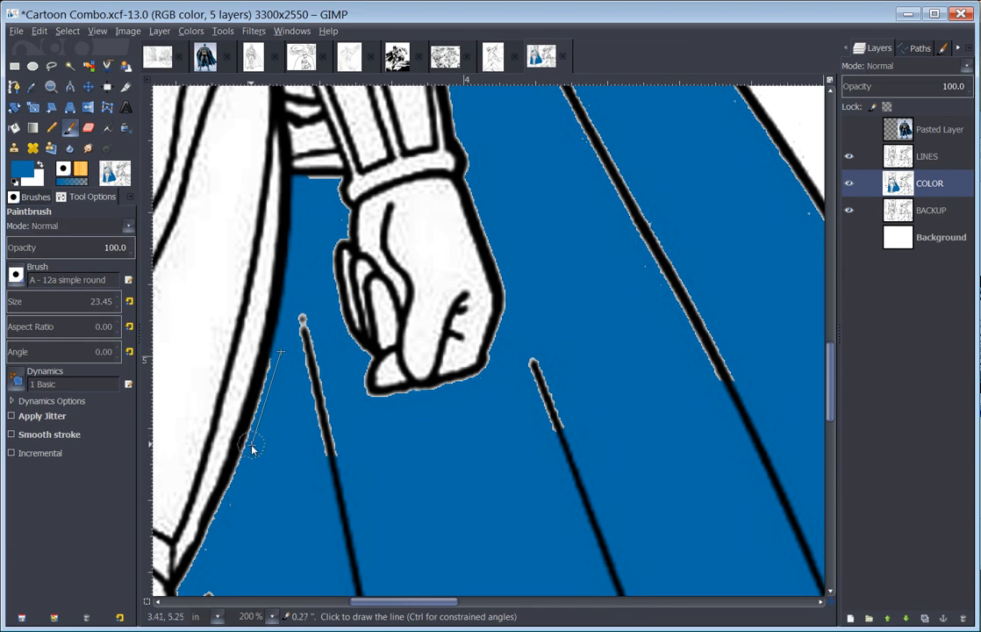
shift+click(219, 513)
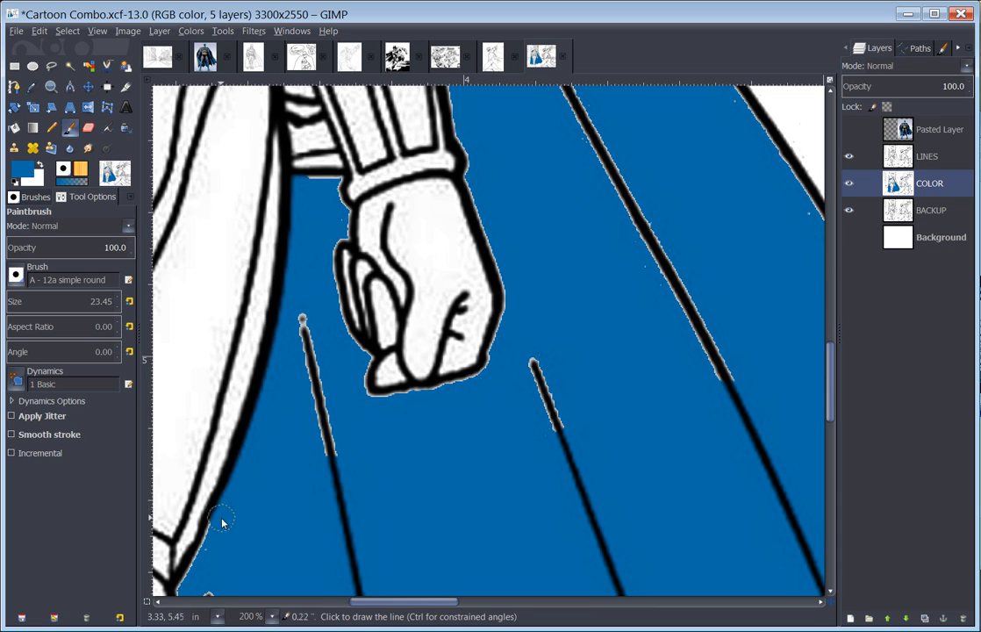
shift+click(199, 572)
Step: Paint blue along the cape's border with Batman's knee and lower leg down to the shoe
drag(252, 532, 403, 191)
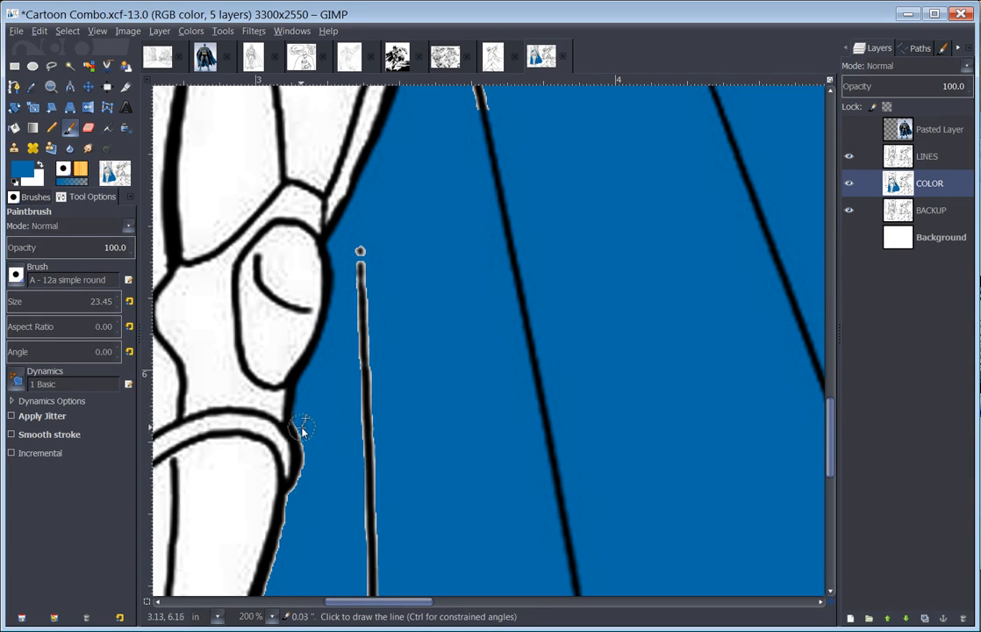
mouse_move(302, 427)
mouse_down()
mouse_move(314, 458)
mouse_move(293, 512)
mouse_move(334, 505)
mouse_move(378, 181)
mouse_move(372, 186)
mouse_up()
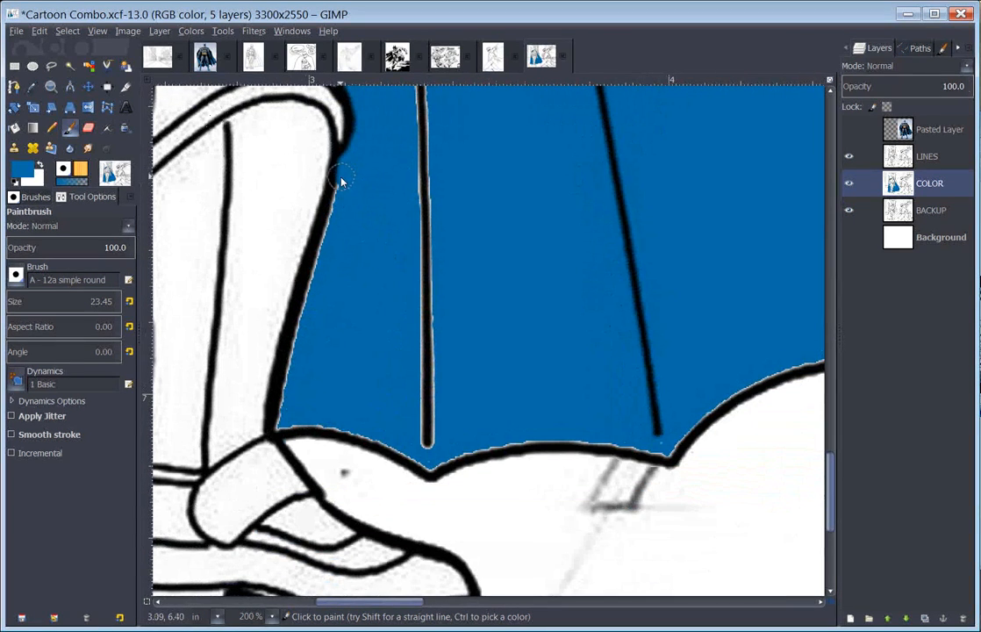
click(343, 185)
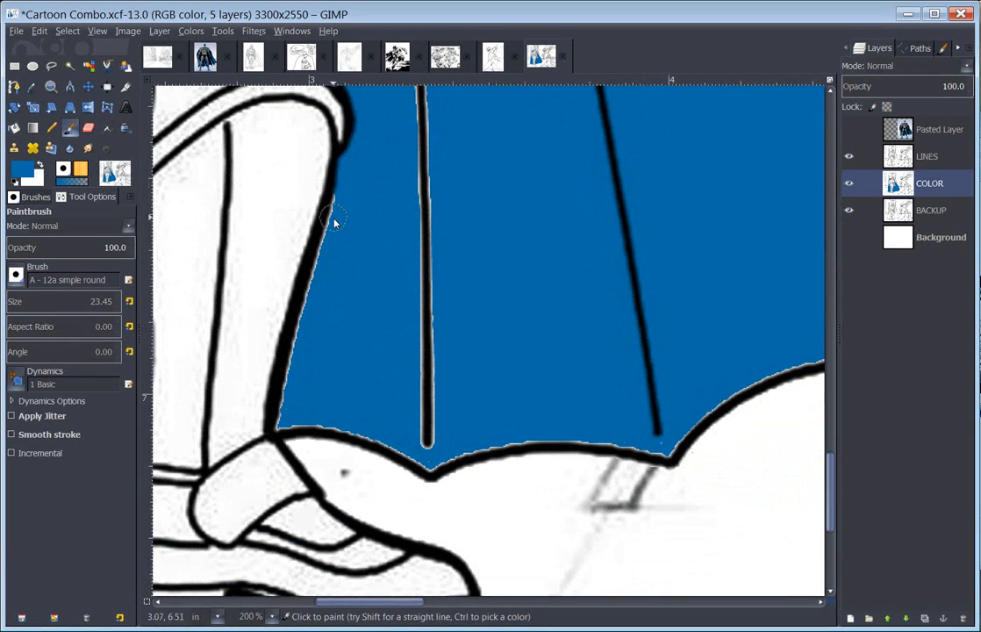
shift+click(287, 423)
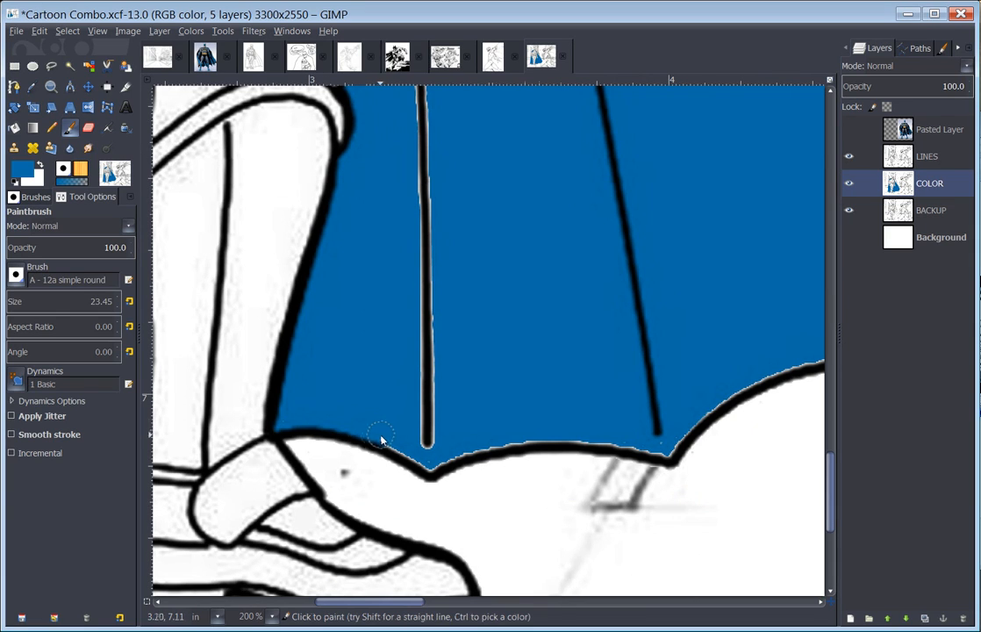
Step: Paint blue over the gaps at the cape's hem beside the shoe and along the lower part of the nearest fold line
drag(425, 461, 421, 180)
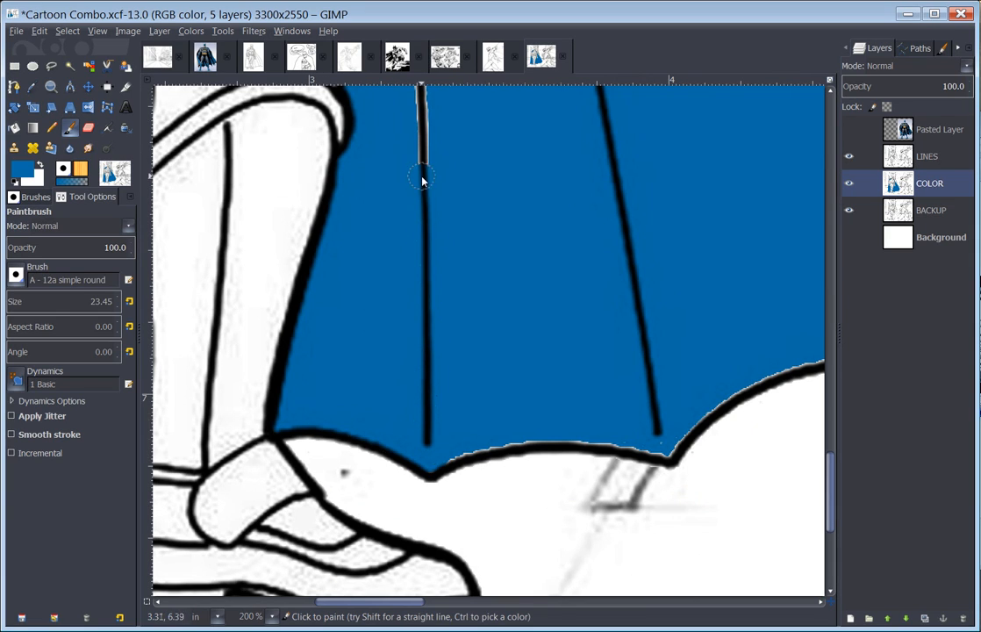
scroll(420, 209, down, 4)
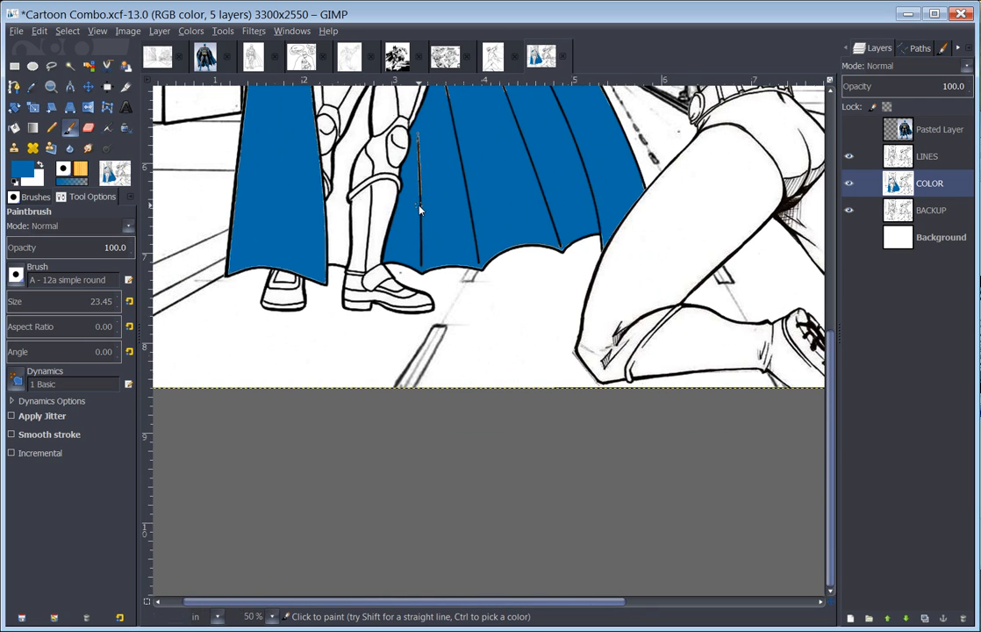
scroll(438, 176, down, 1)
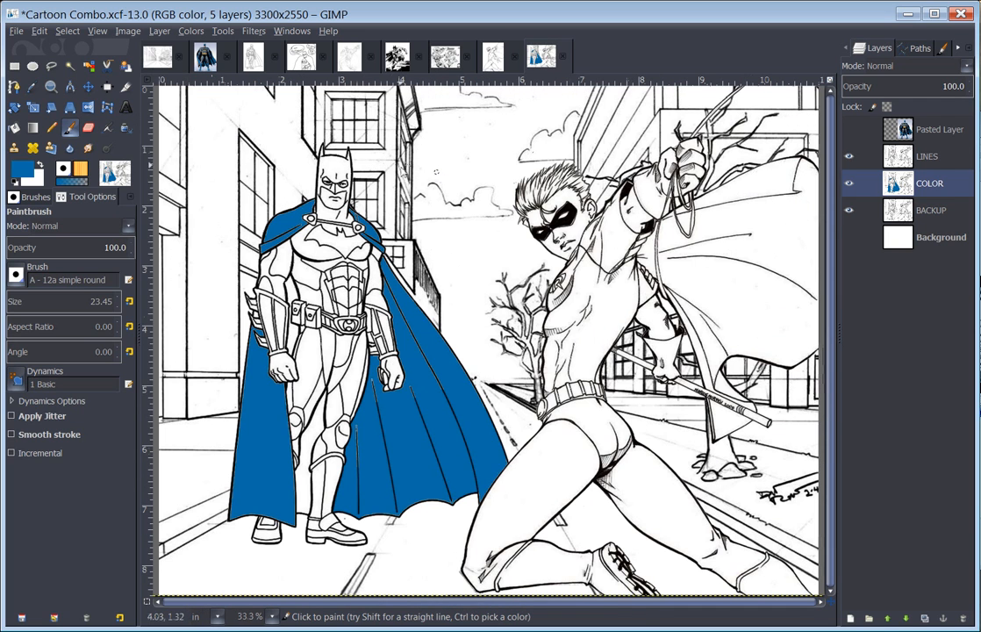